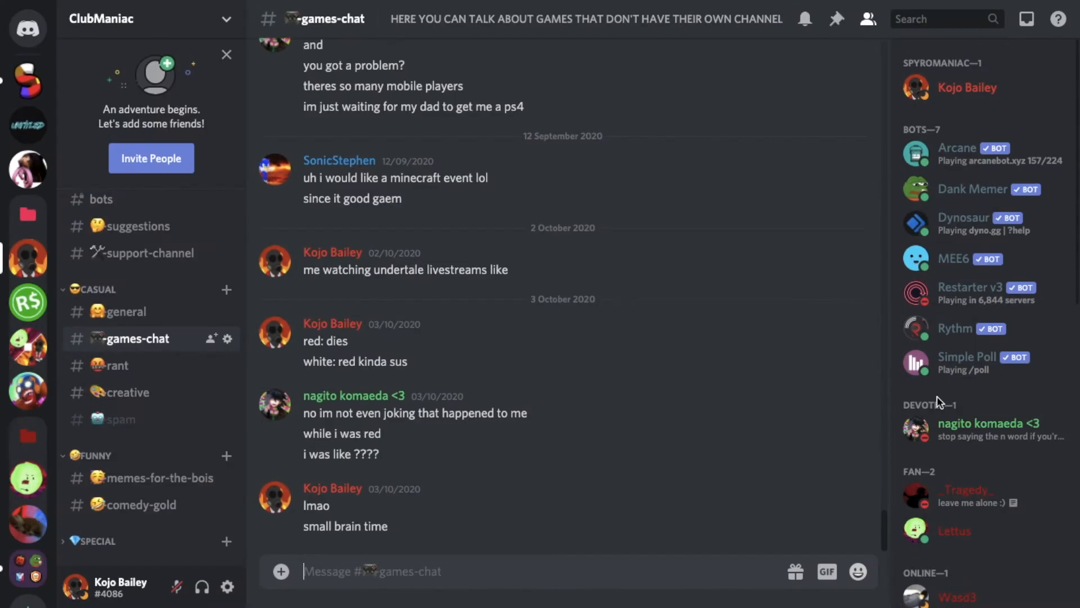
scroll(203, 353, "up", 3)
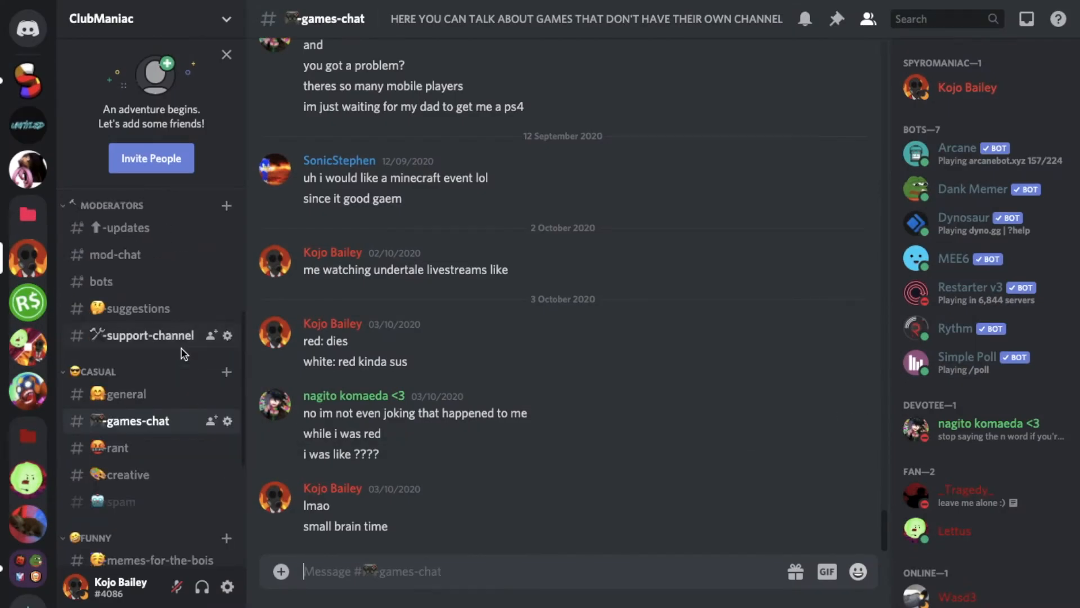
scroll(141, 487, "up", 3)
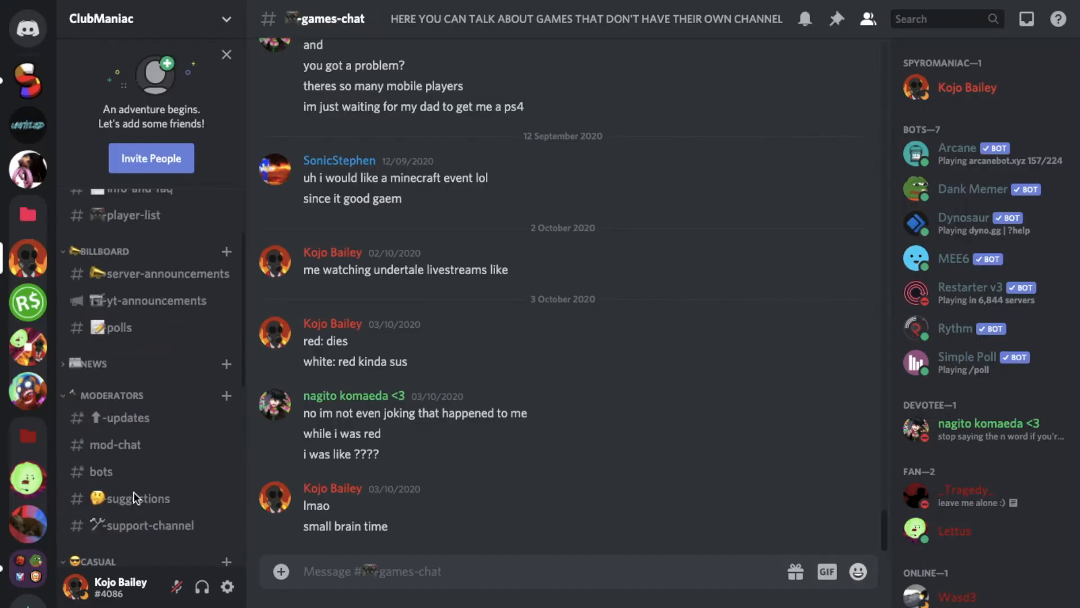
scroll(133, 492, "up", 2)
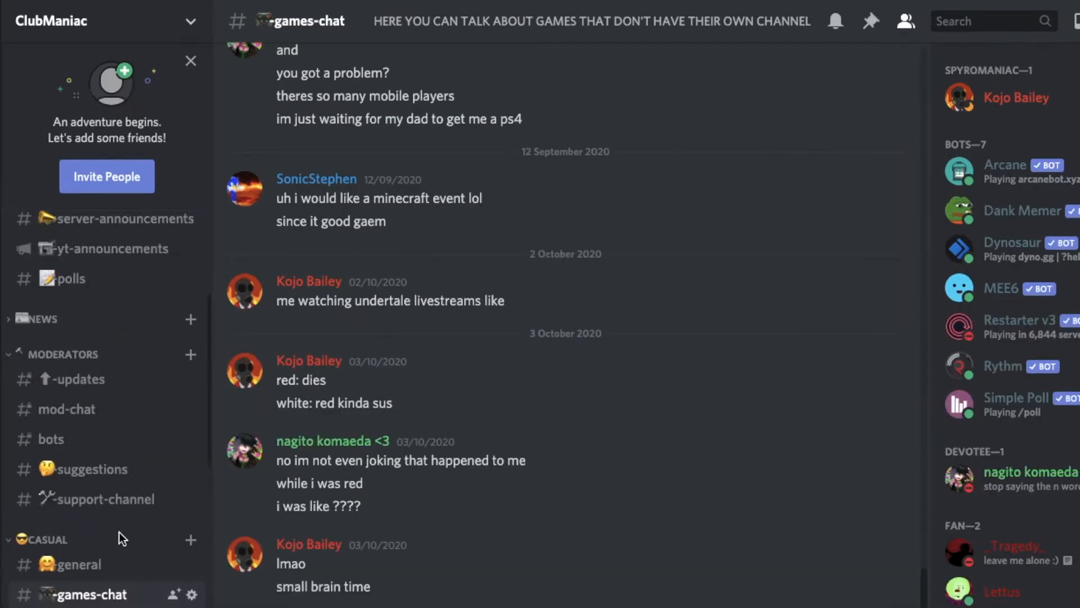
scroll(120, 532, "up", 3)
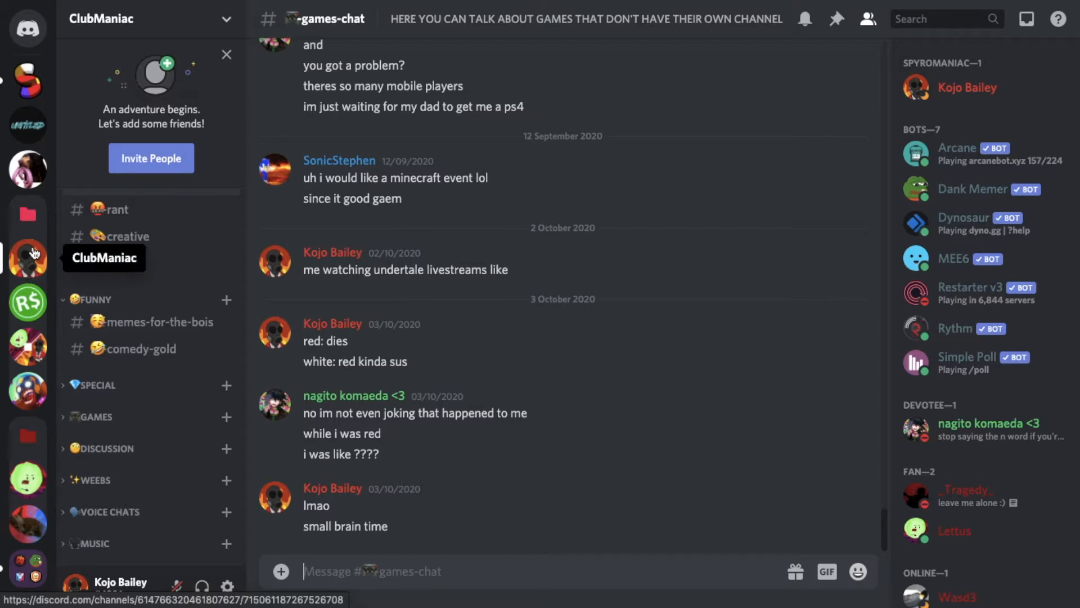
Start adding a new server and choose Create My Own instead of a template.
scroll(25, 439, "down", 3)
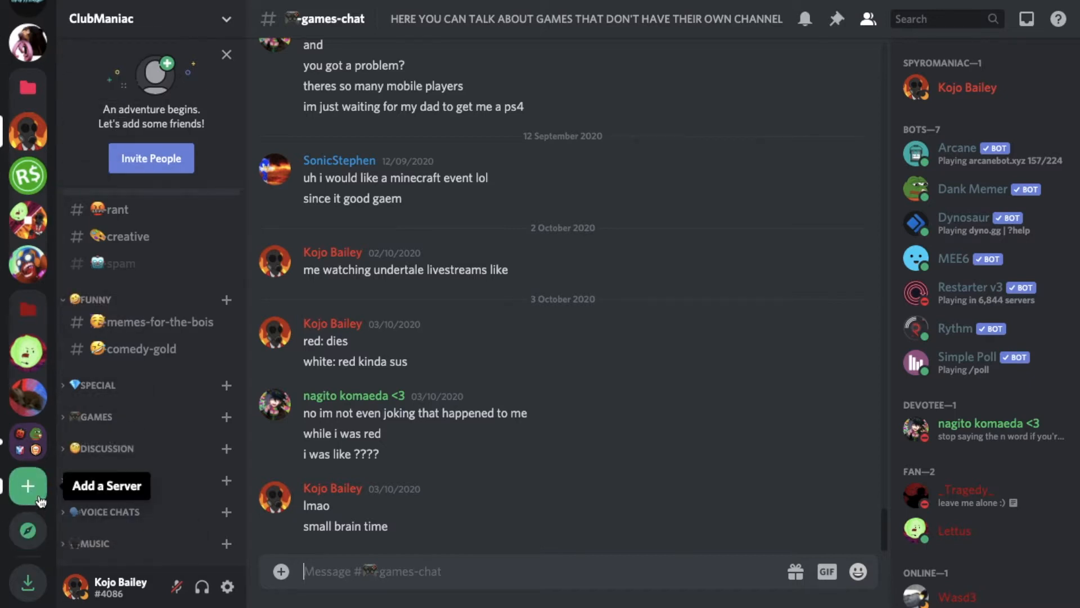
left_click(97, 338)
scroll(601, 243, "down", 3)
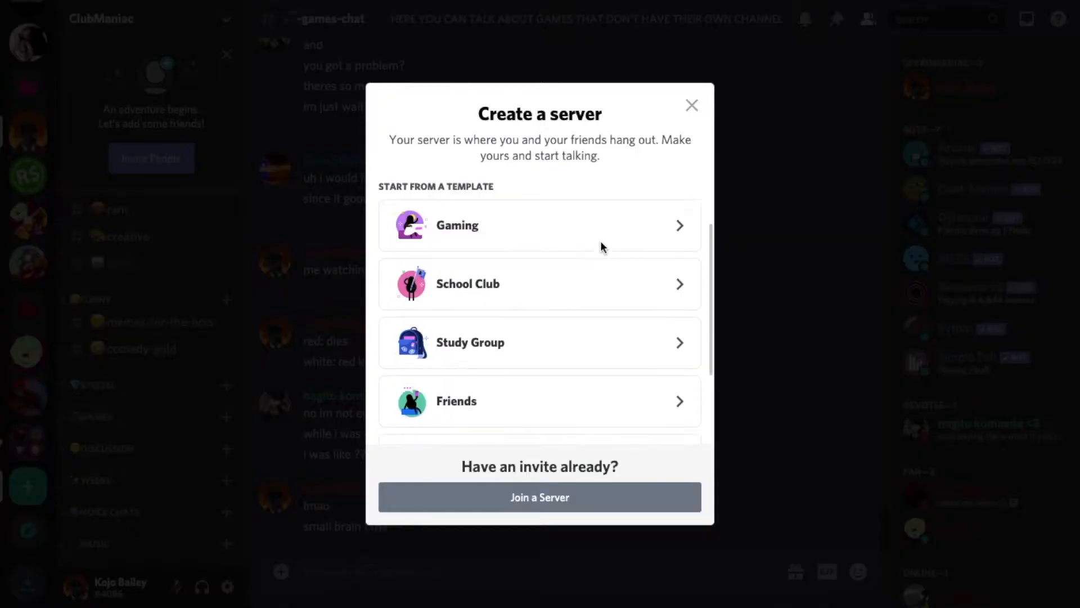
scroll(601, 243, "up", 3)
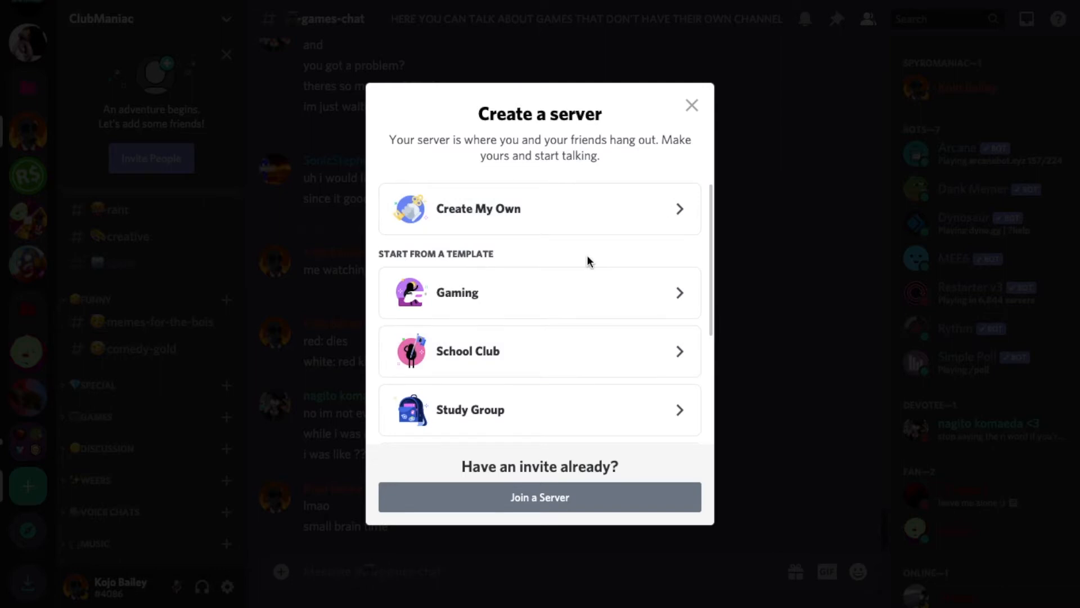
left_click(564, 205)
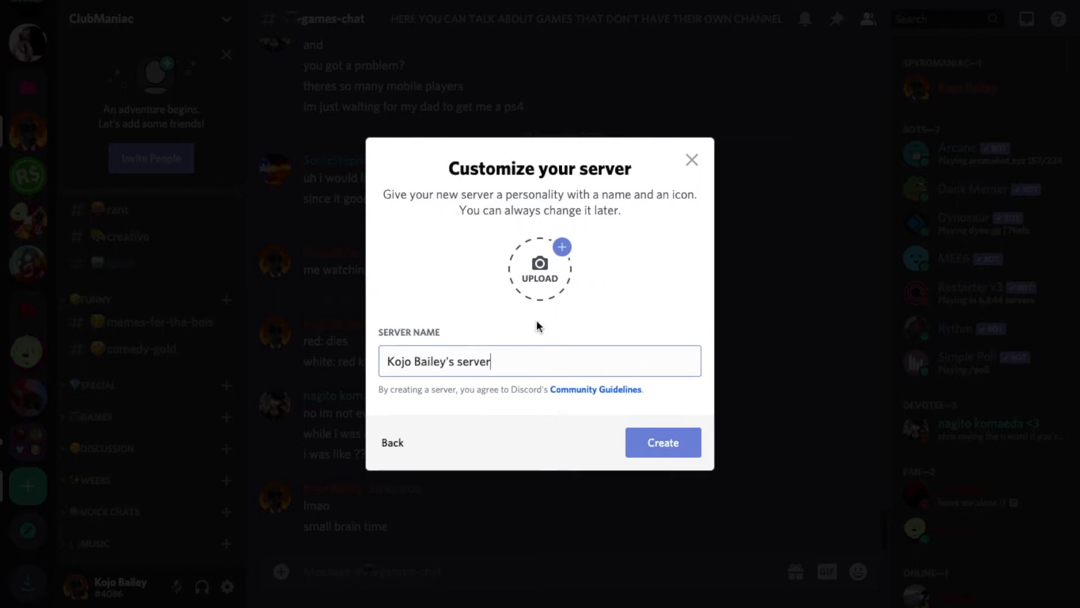
Name the server "Very Cool Gaming Hangout", upload the close-up photo of a man's face as its icon, and create it.
left_click_drag(541, 361, 353, 355)
type("Very Cool Gaming Hangout")
left_click(567, 250)
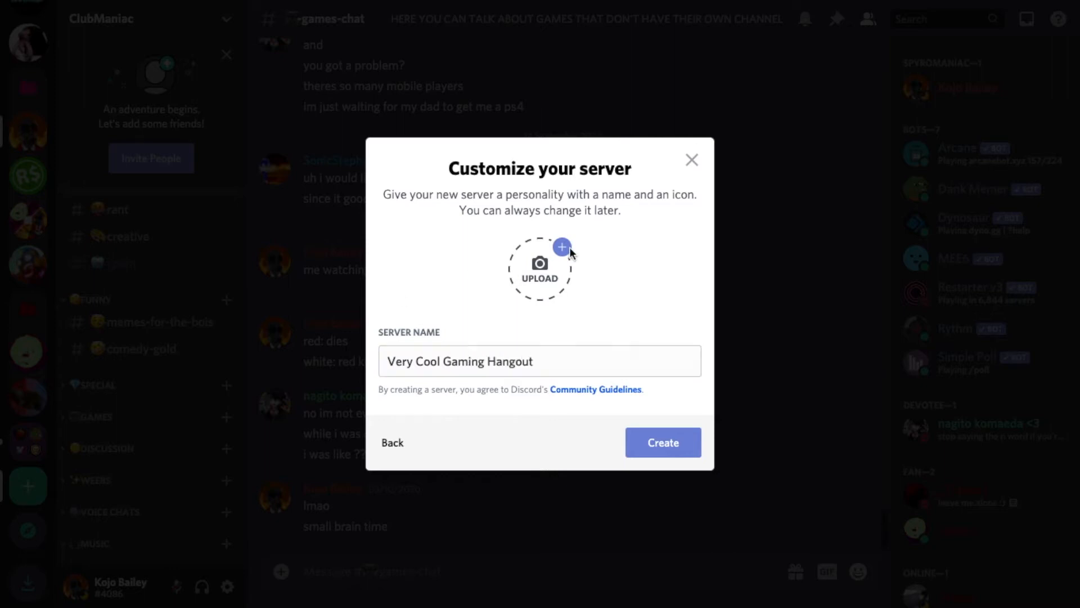
scroll(608, 291, "down", 15)
double_click(404, 190)
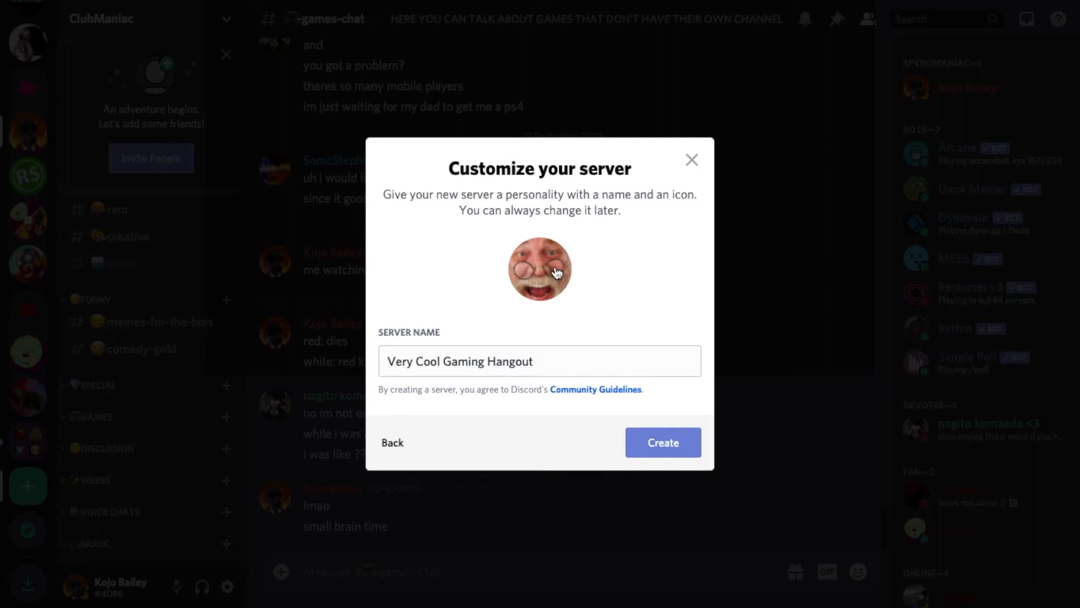
left_click(651, 455)
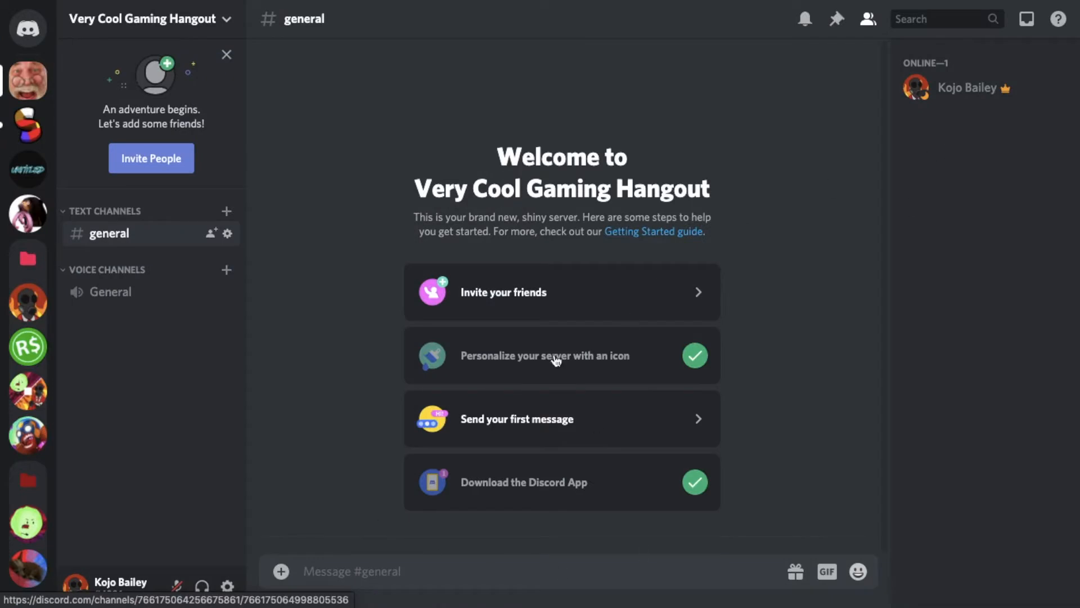
Examine the owner's member card and the options in the new server's menu.
left_click(923, 94)
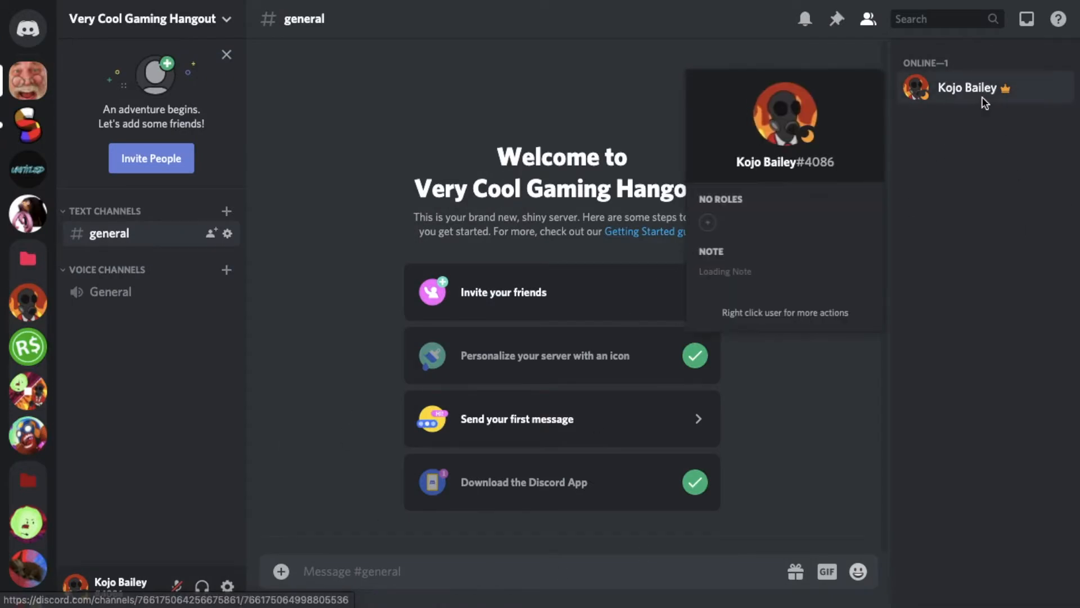
left_click(349, 73)
left_click(163, 18)
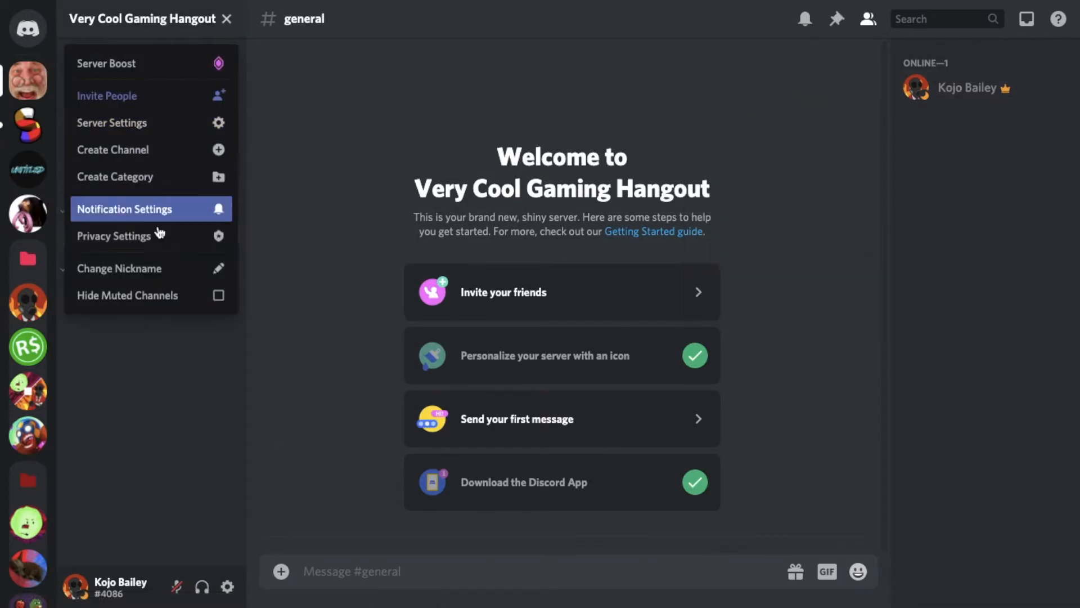
left_click(333, 303)
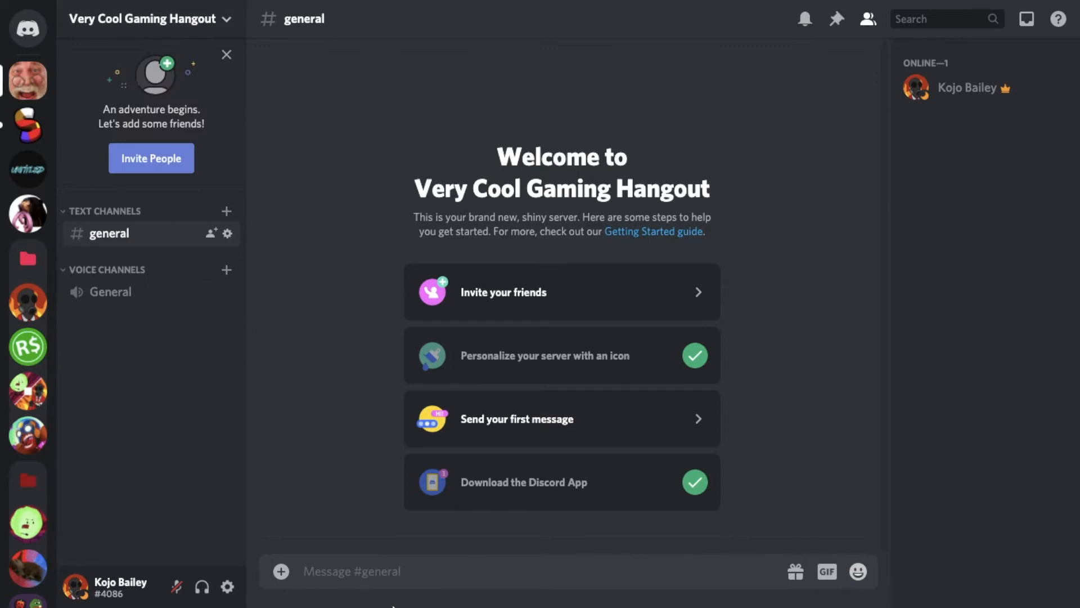
Send the message "hello" in the general text channel.
type("hello")
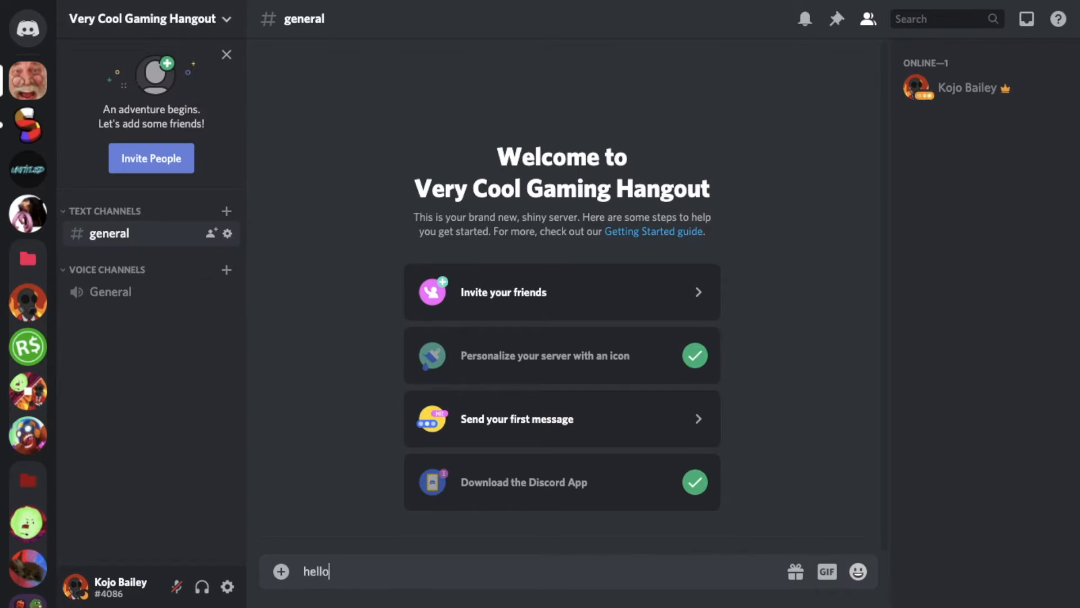
key("Return")
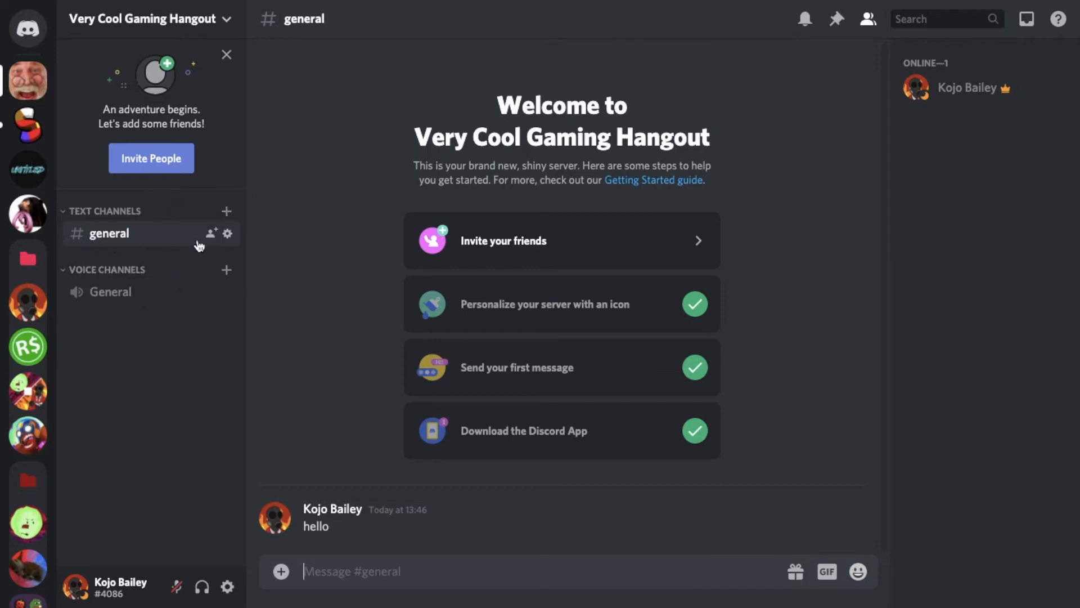
Insert a speech balloon emoji at the start of the general text channel's name.
left_click(226, 235)
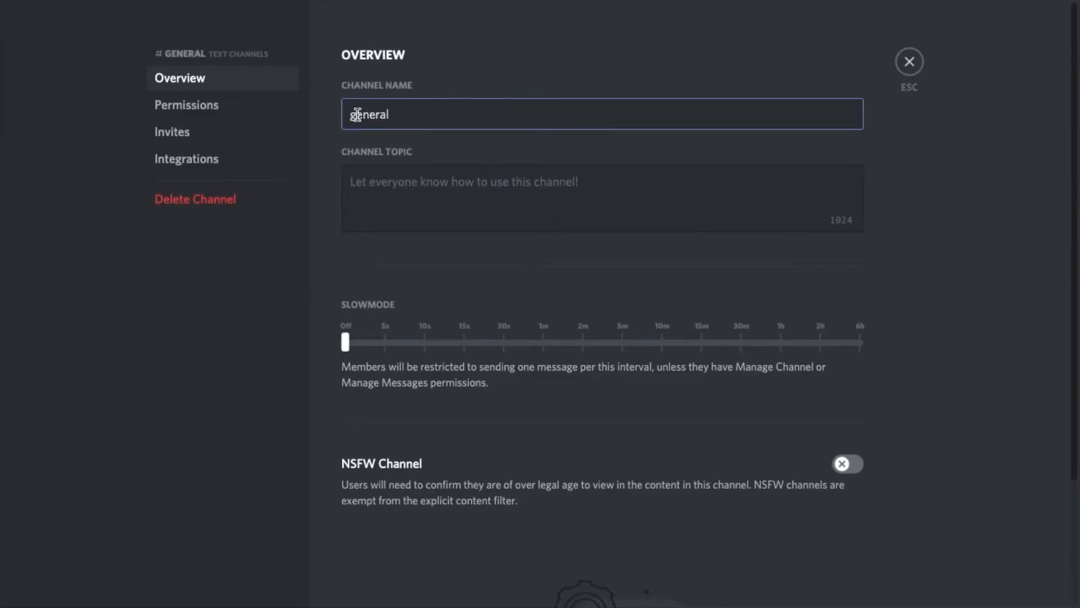
key("ctrl+super+space")
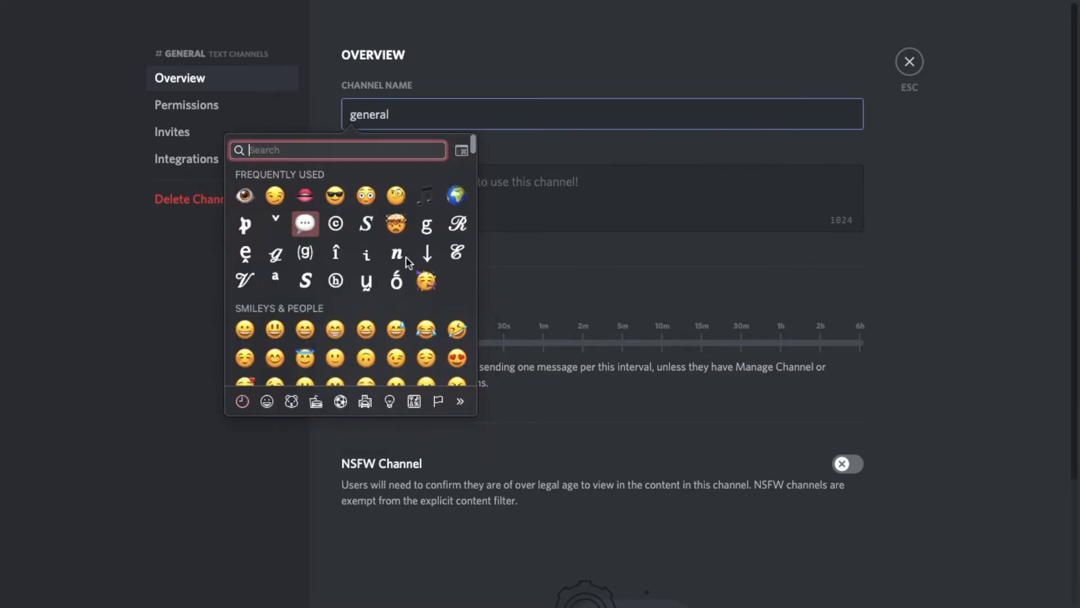
key("Return")
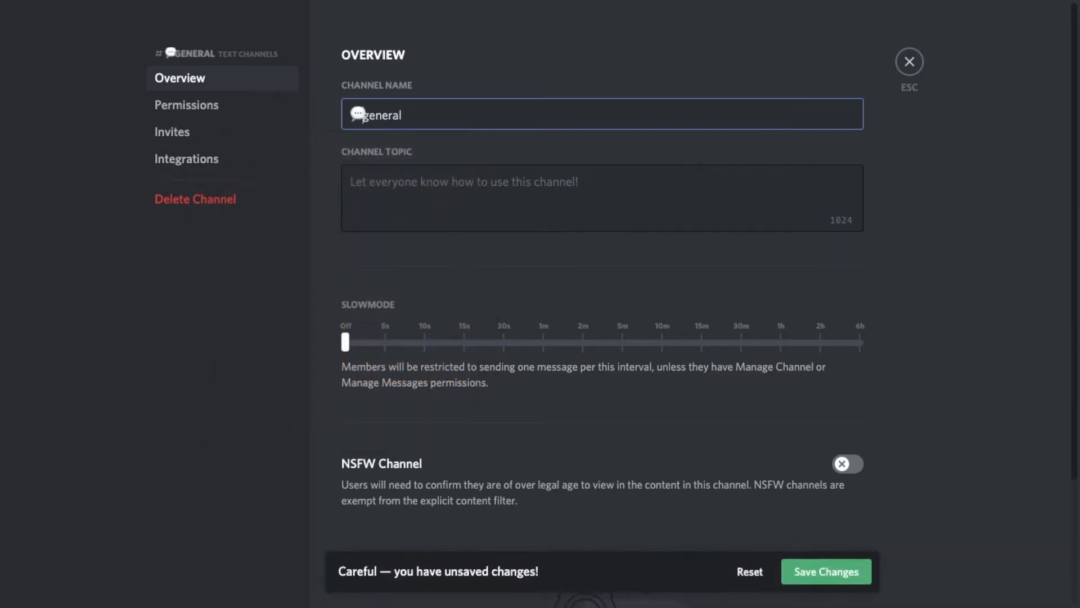
Set the general text channel's topic to "A general chat to talk about off-topic things." and save the channel's changes.
left_click(465, 195)
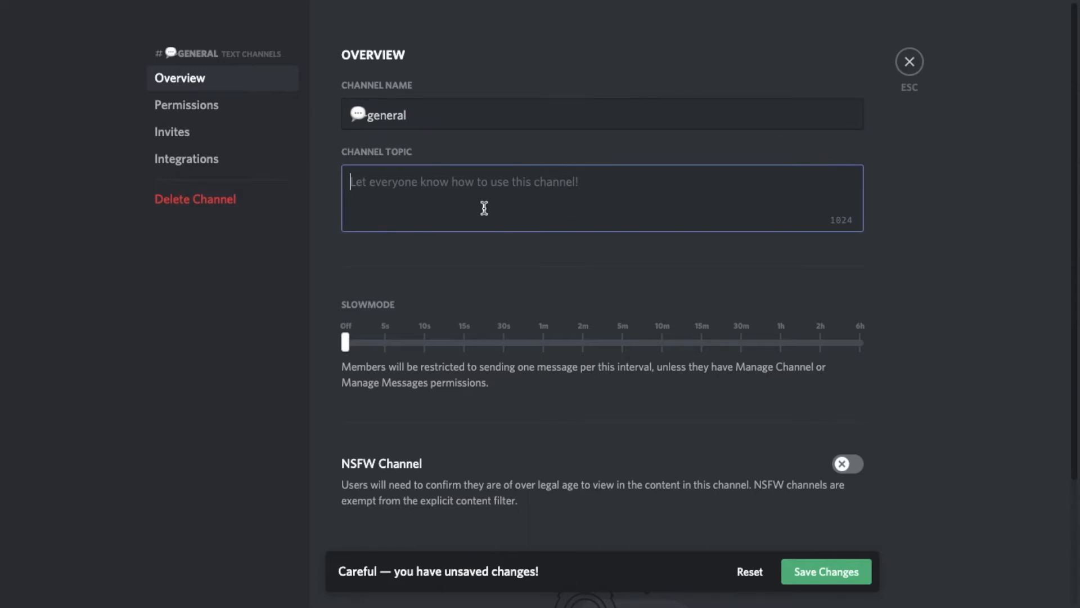
type("A genr")
key("BackSpace")
type("era")
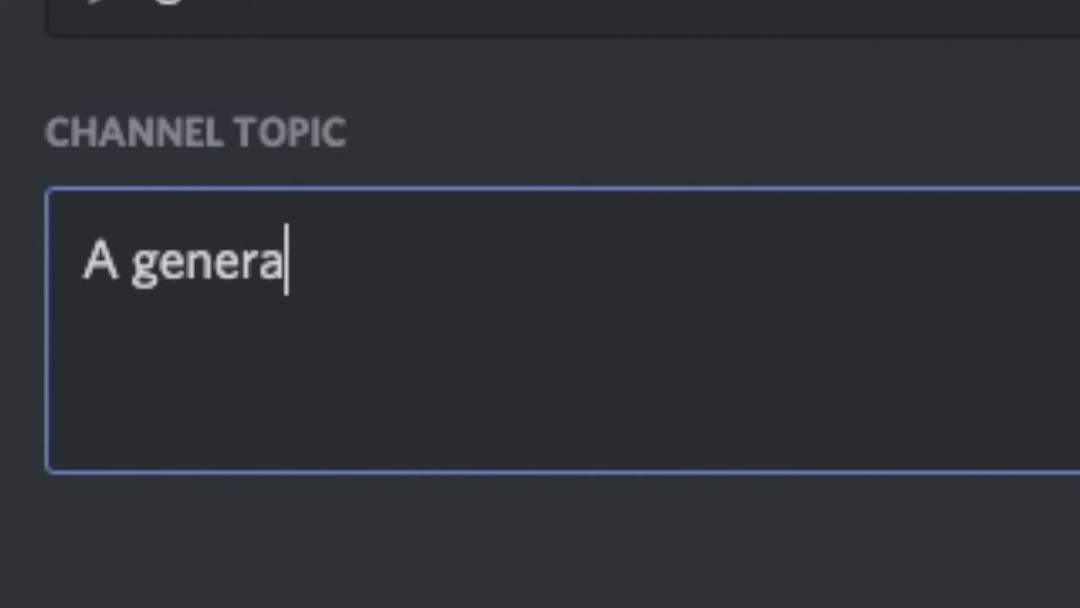
type("l chat to talk about o")
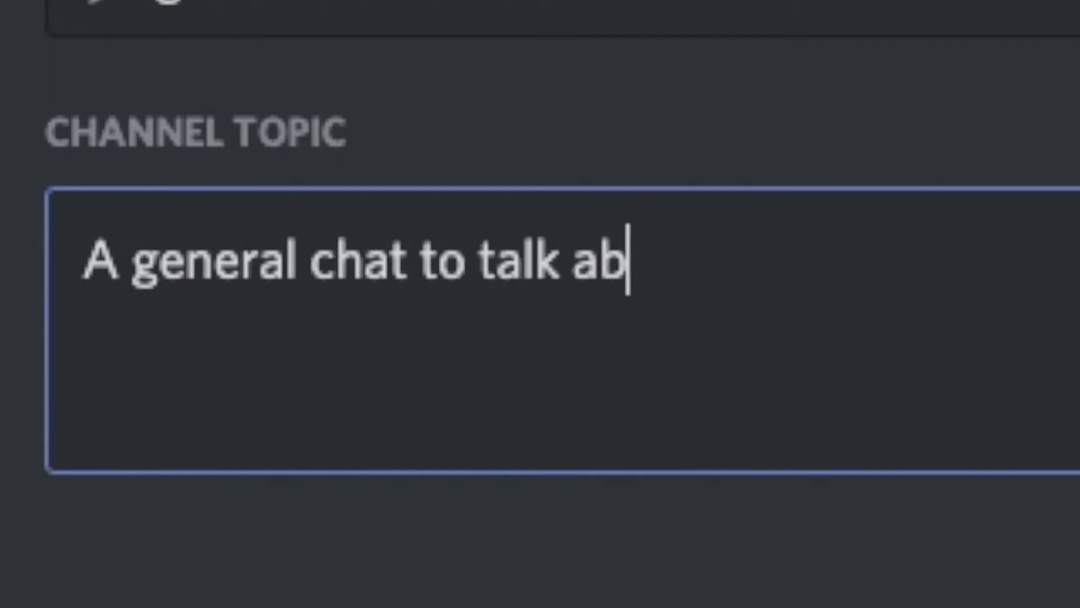
type("ff-topic things.")
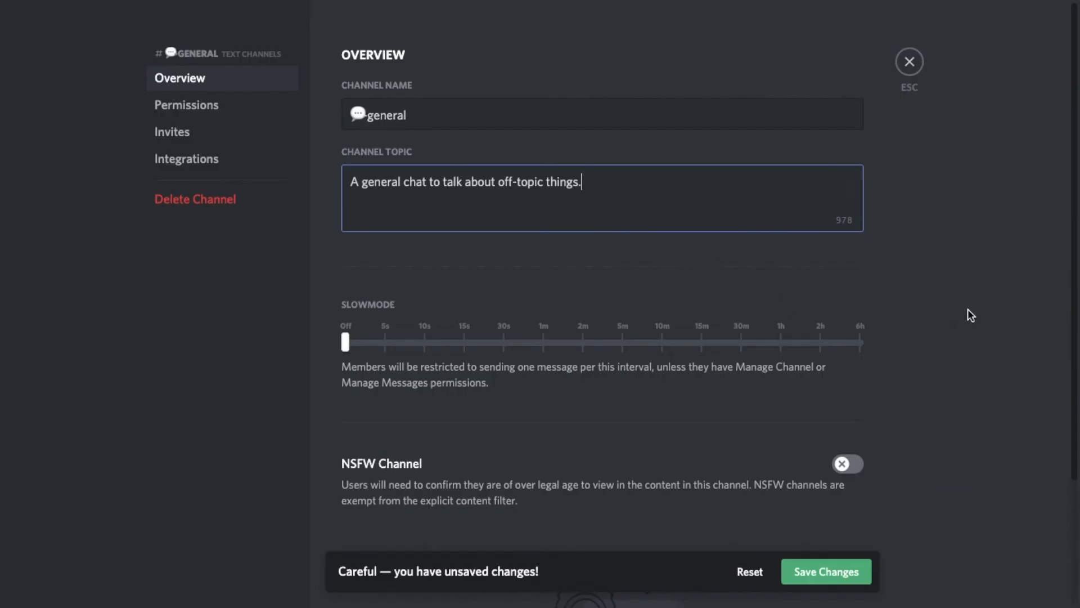
scroll(637, 484, "down", 3)
scroll(651, 326, "up", 3)
left_click(855, 571)
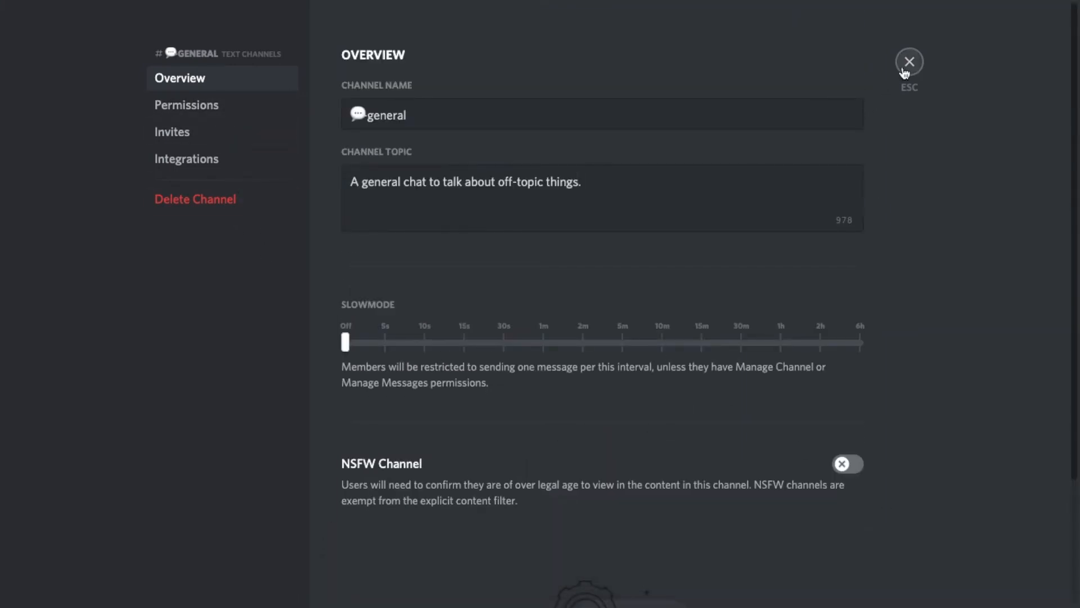
left_click(909, 62)
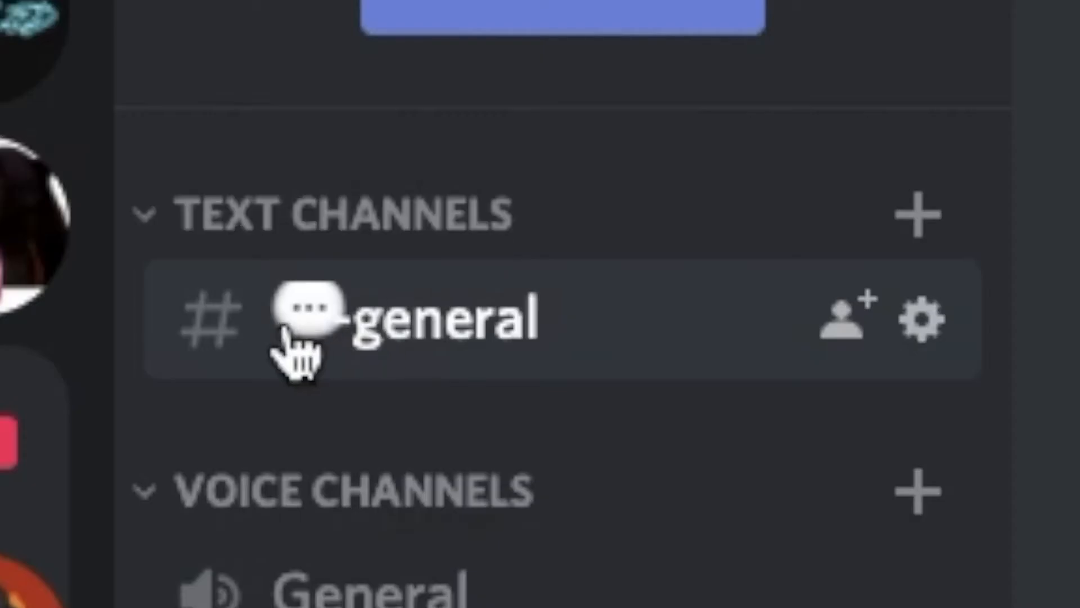
Add a speaker emoji in front of the General voice channel's name.
left_click(349, 120)
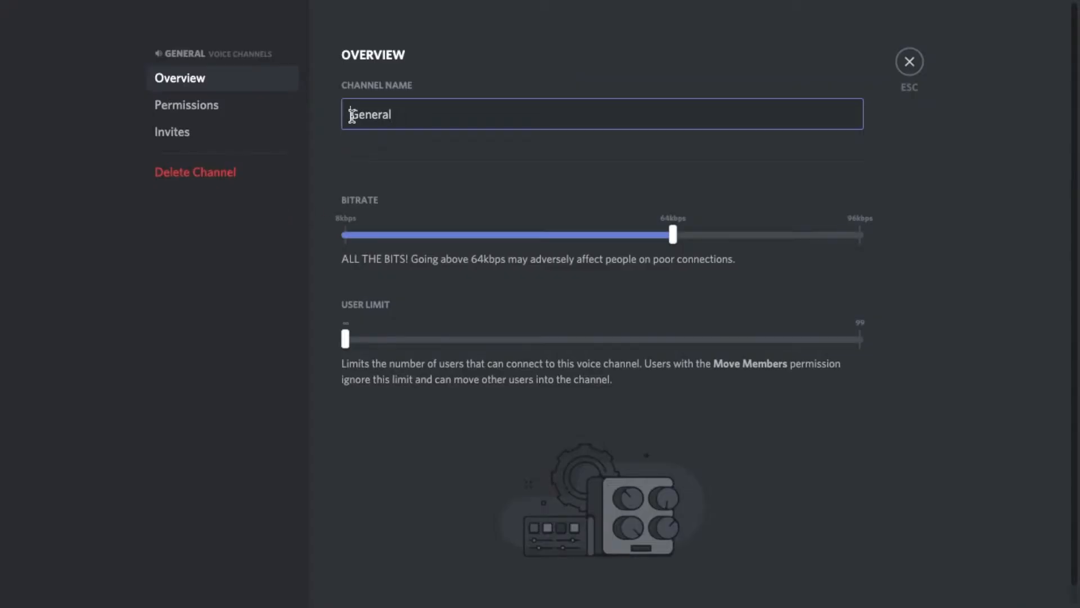
key("ctrl+super+space")
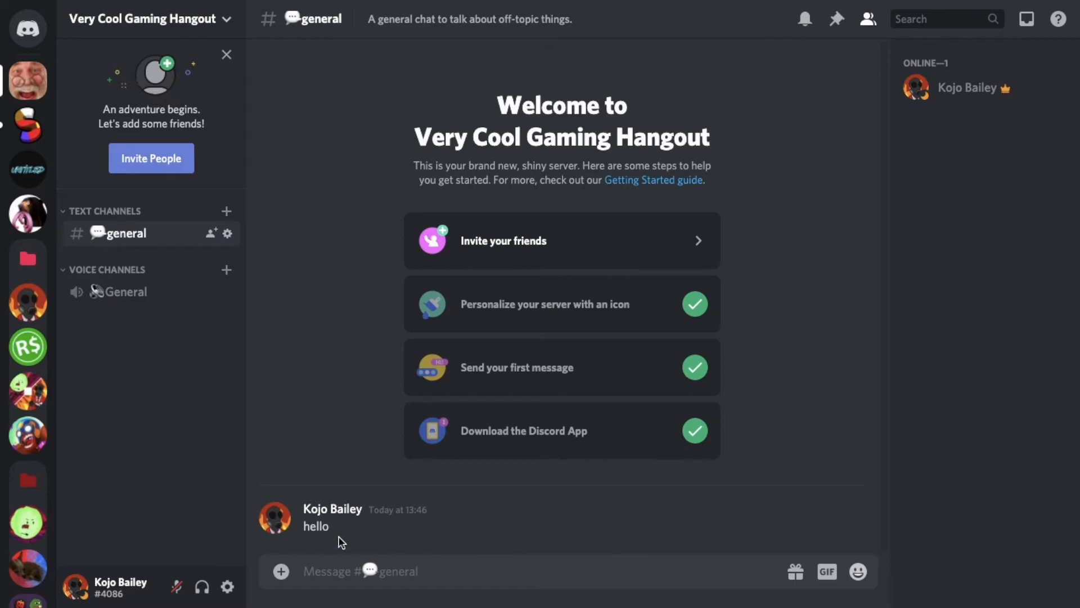
left_click(134, 294)
Create two channels under Text Channels: "gaming" with a game controller emoji and "creative" with an artist palette emoji in front.
left_click(225, 210)
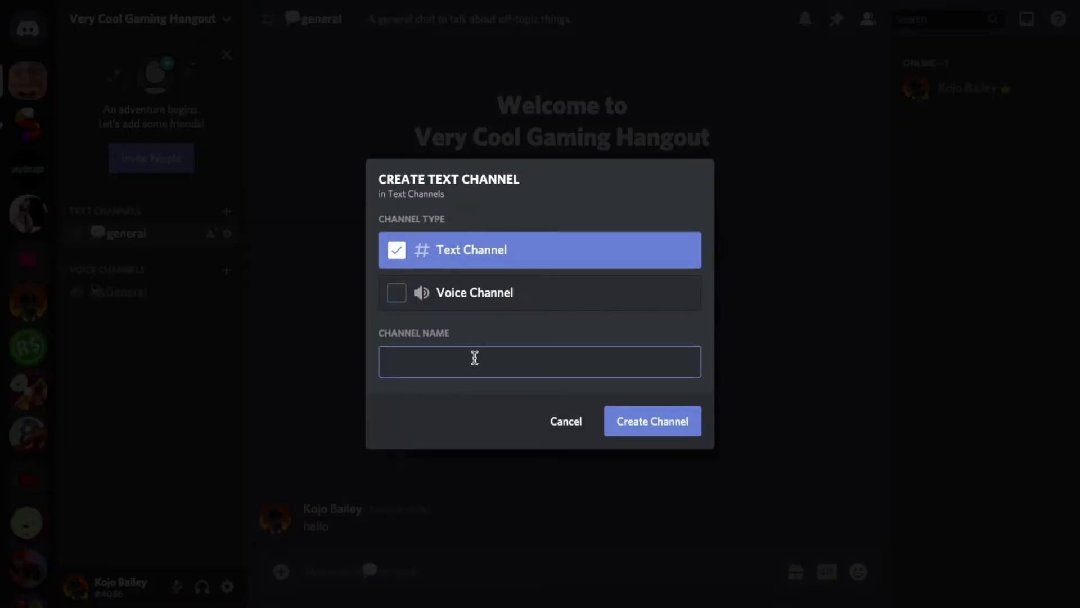
type("gaming")
left_click(389, 363)
key("ctrl+super+space")
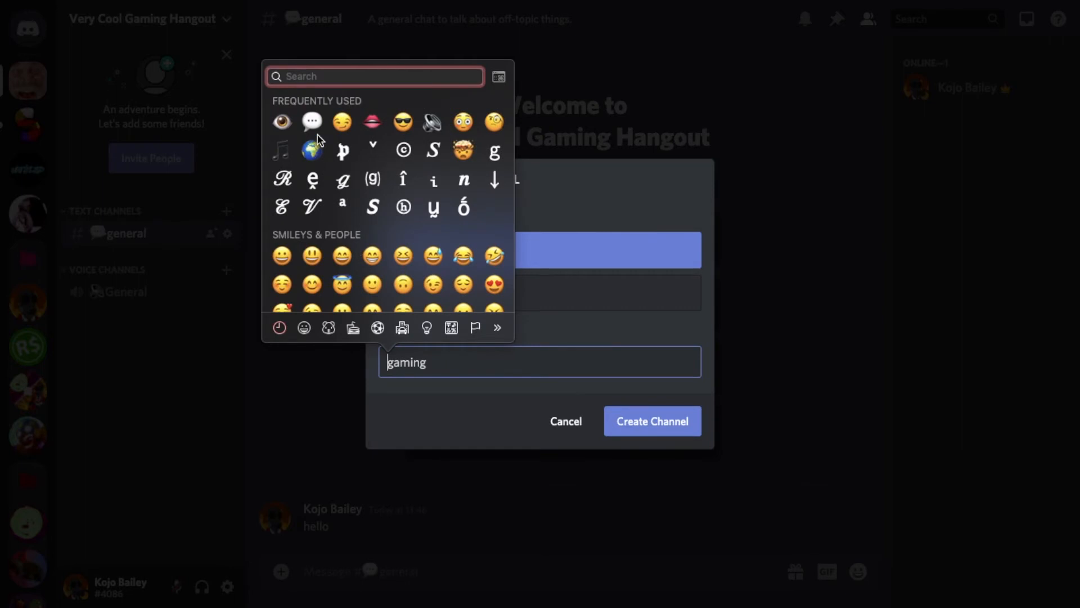
type("gaming")
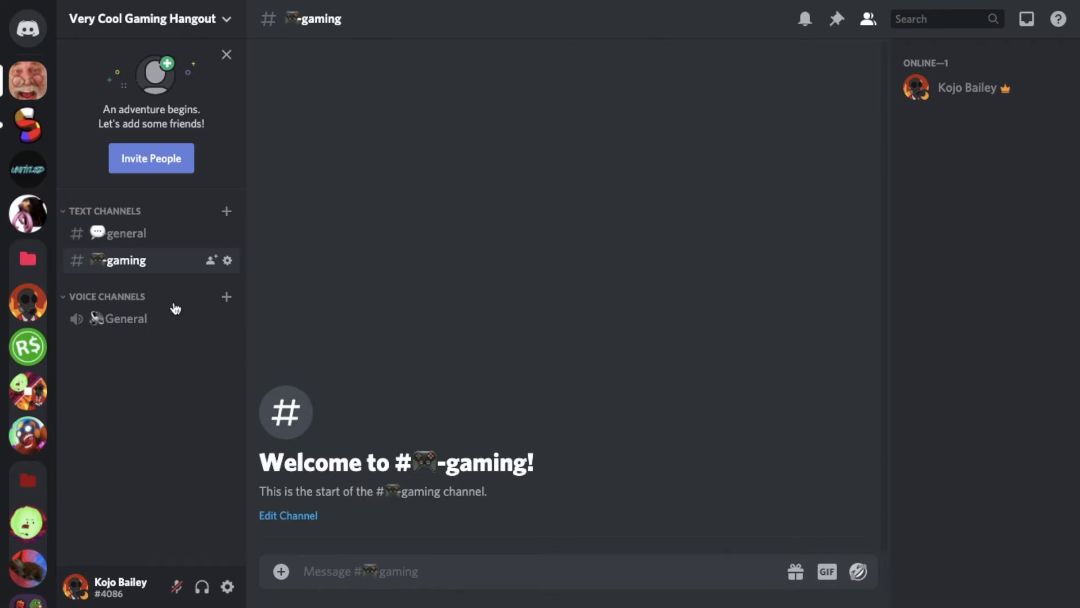
left_click(226, 211)
type("cr")
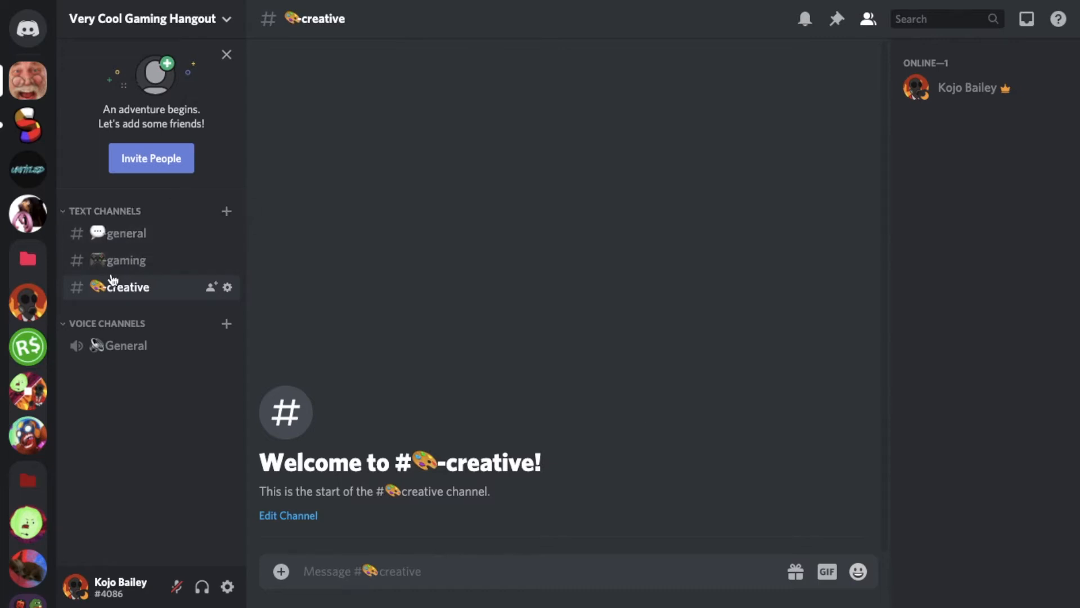
right_click(110, 380)
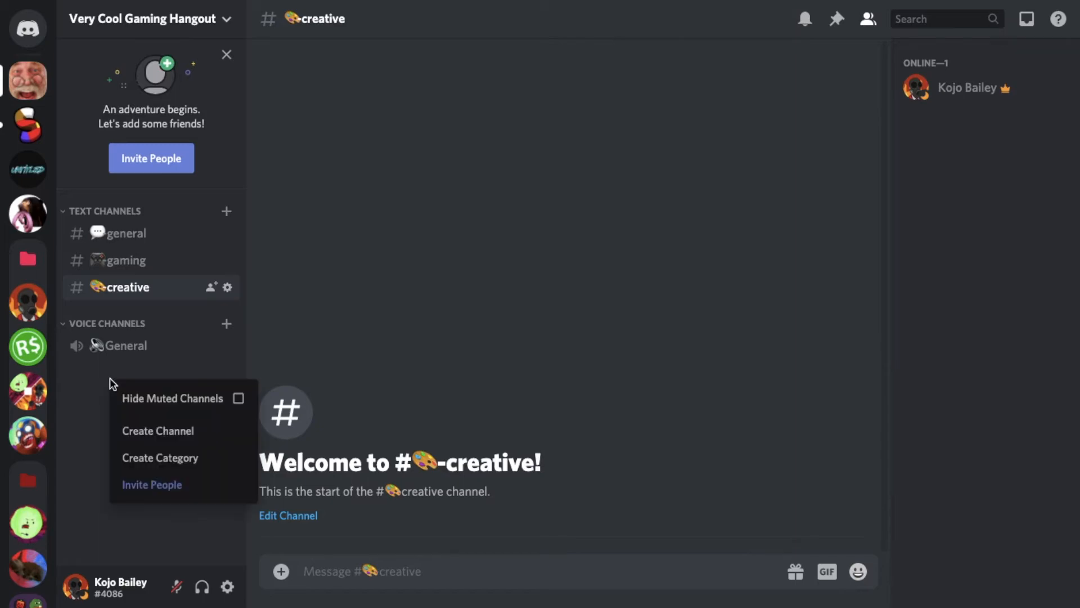
left_click(150, 443)
left_click(552, 415)
Create a new channel category named "Music" in the server.
right_click(127, 412)
left_click(166, 490)
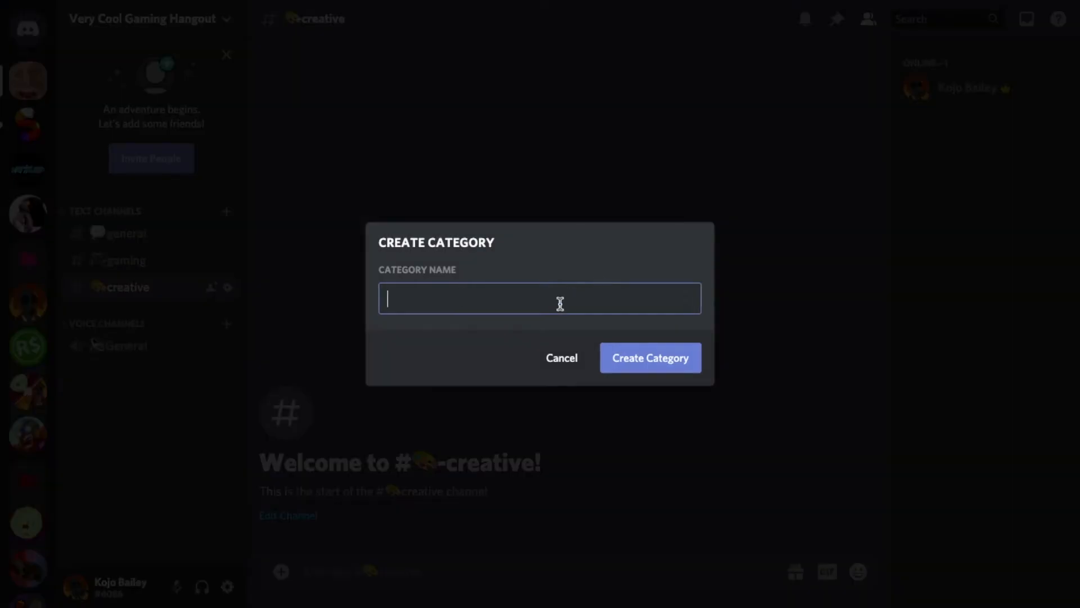
type("M")
left_click(672, 361)
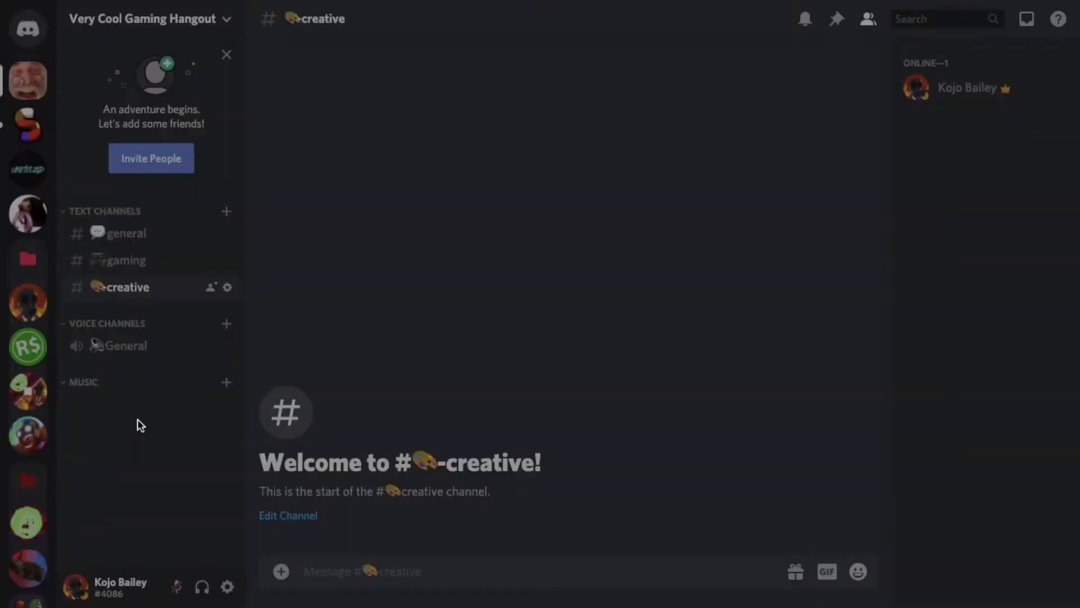
right_click(84, 447)
left_click(84, 433)
right_click(87, 430)
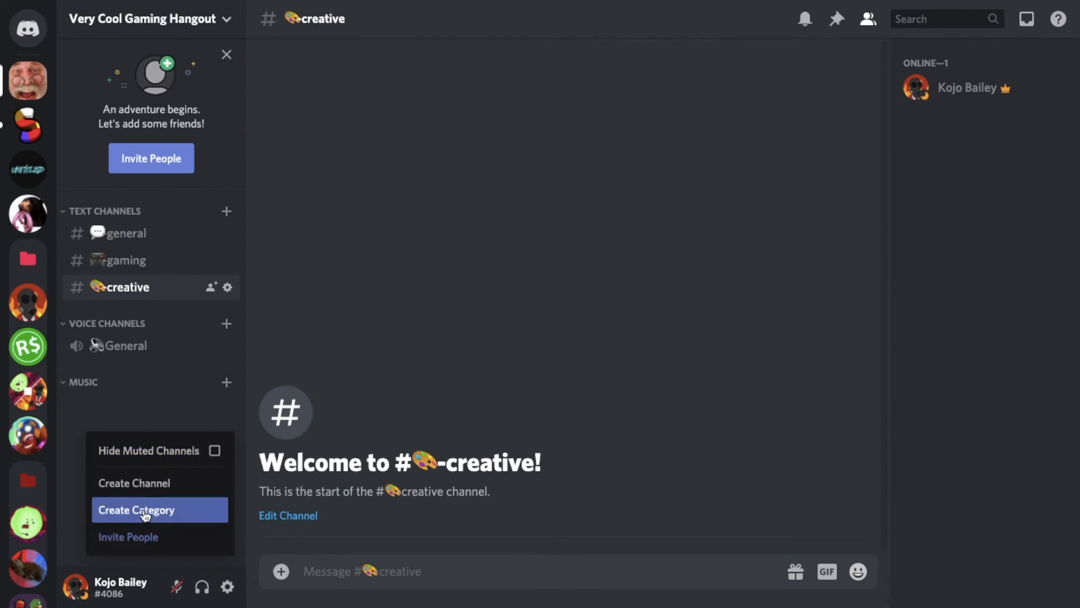
left_click(116, 400)
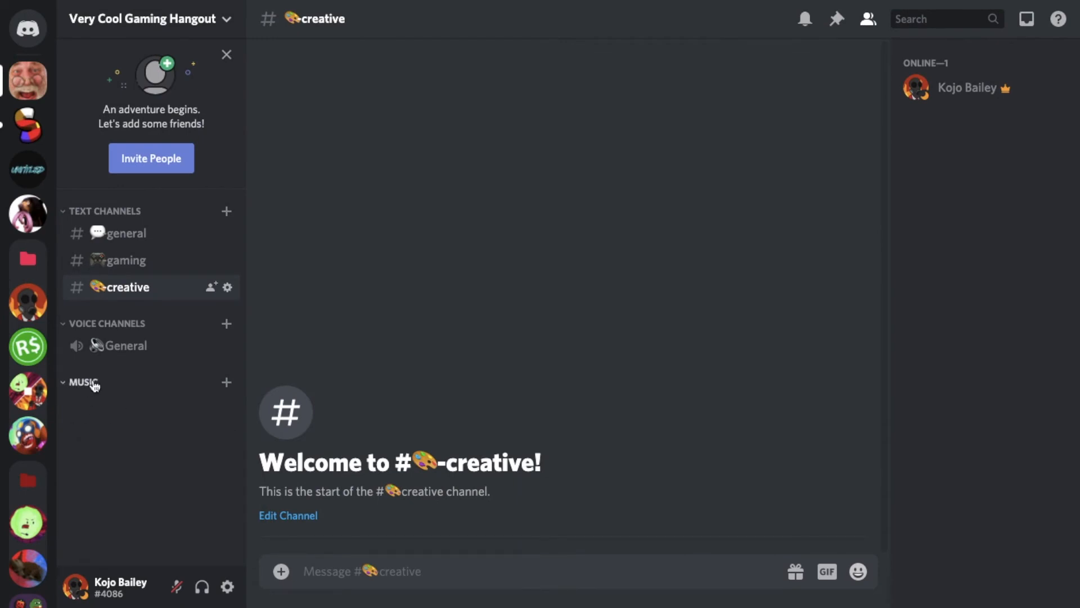
Create a text channel named "music-commands" and a voice channel named "Music" with a headphones emoji in front, both under the Music category.
left_click(227, 383)
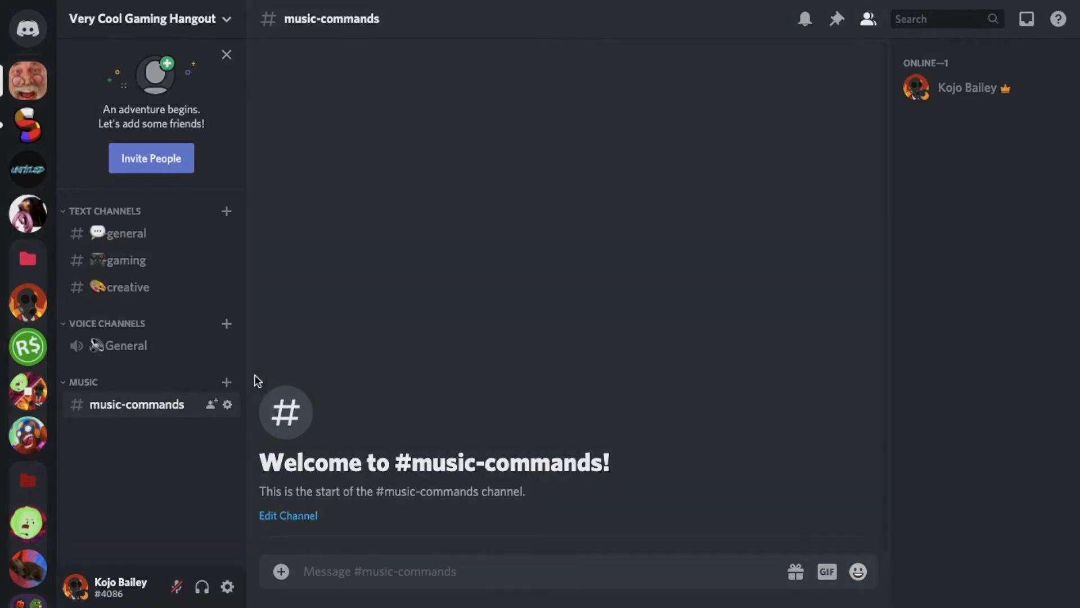
left_click(226, 382)
left_click(441, 299)
left_click(438, 364)
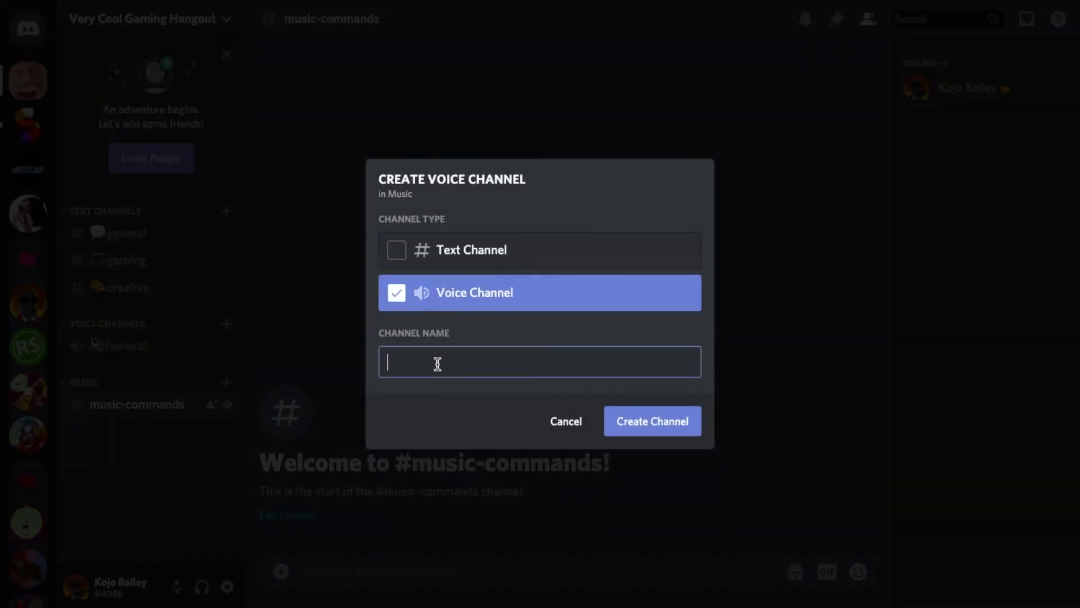
key("ctrl+super+space")
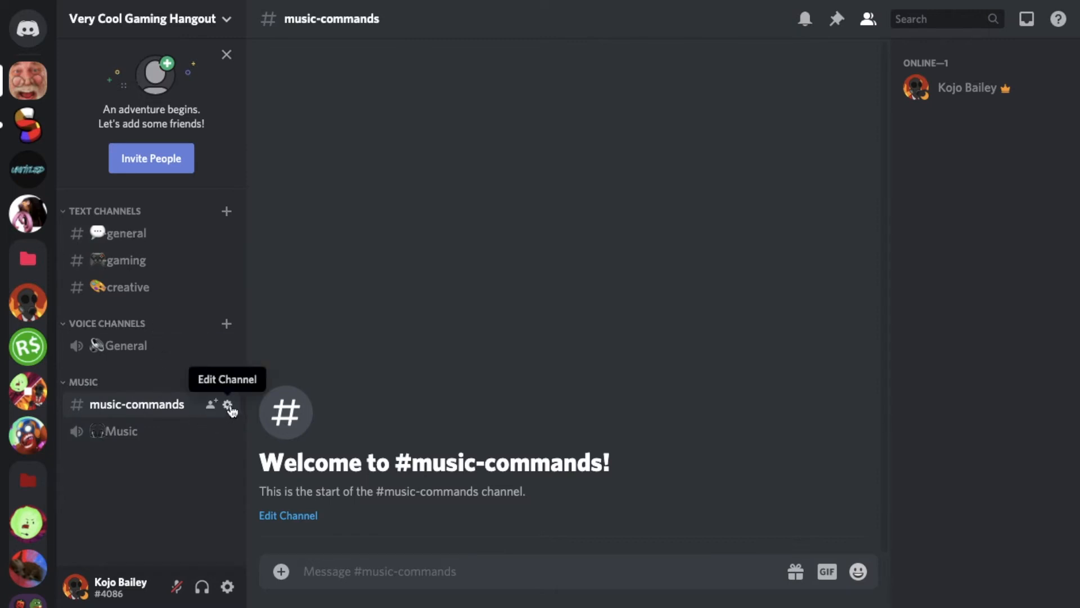
Switch to the ClubManiac server and examine how roles group its member list and appear on members' profile cards.
left_click(31, 303)
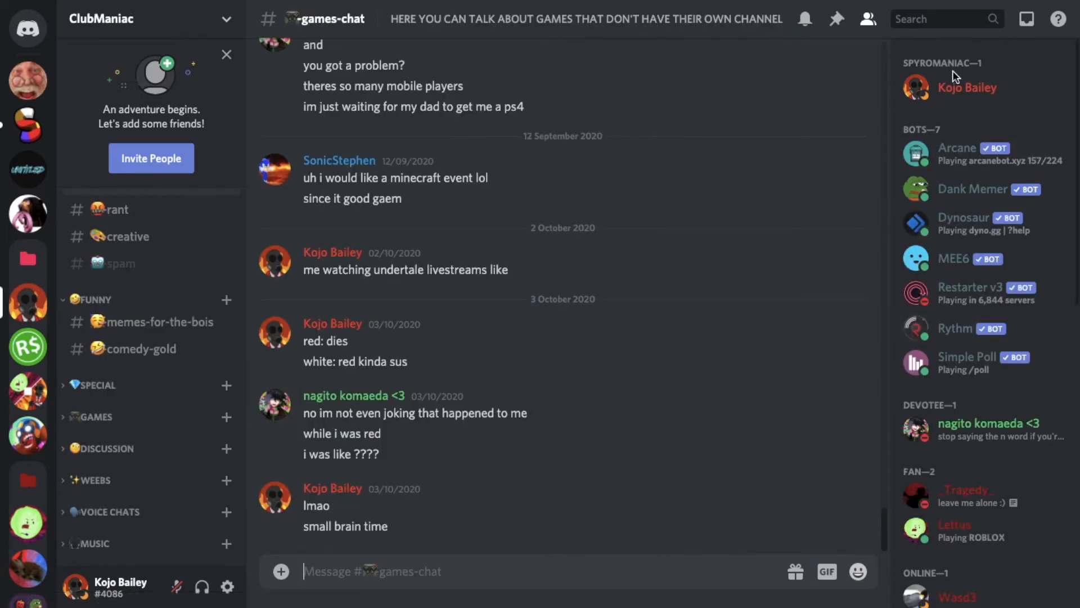
scroll(960, 286, "down", 7)
left_click(968, 454)
left_click(826, 265)
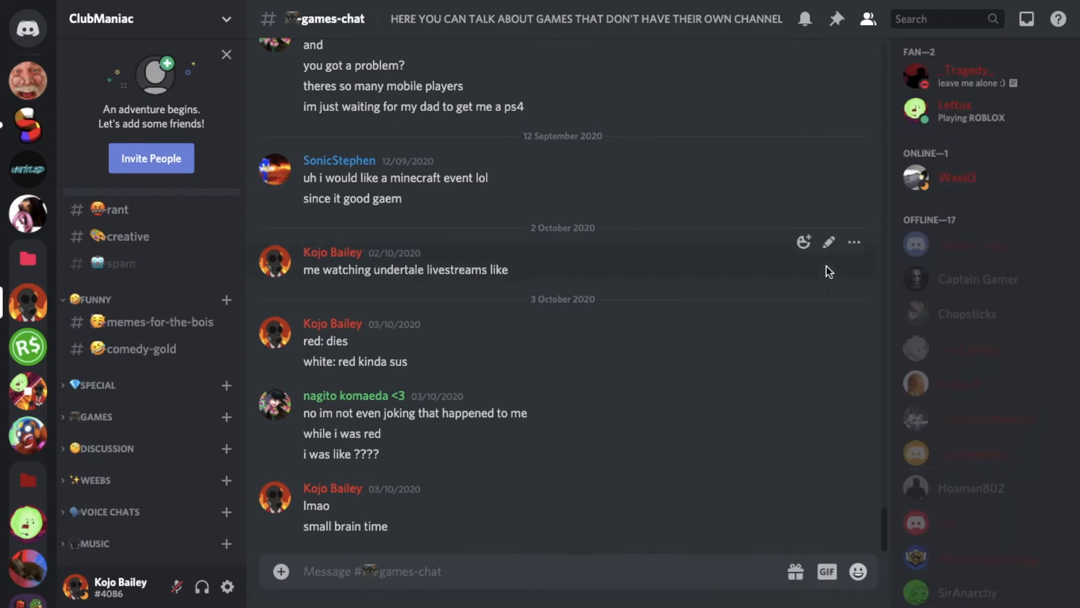
left_click(964, 351)
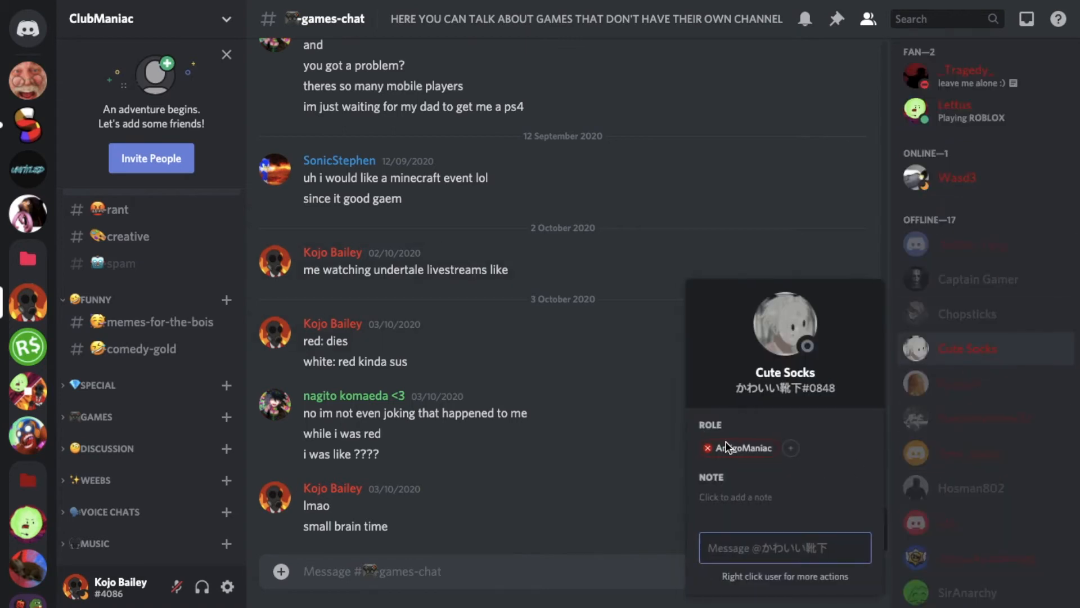
left_click(899, 234)
scroll(963, 248, "up", 7)
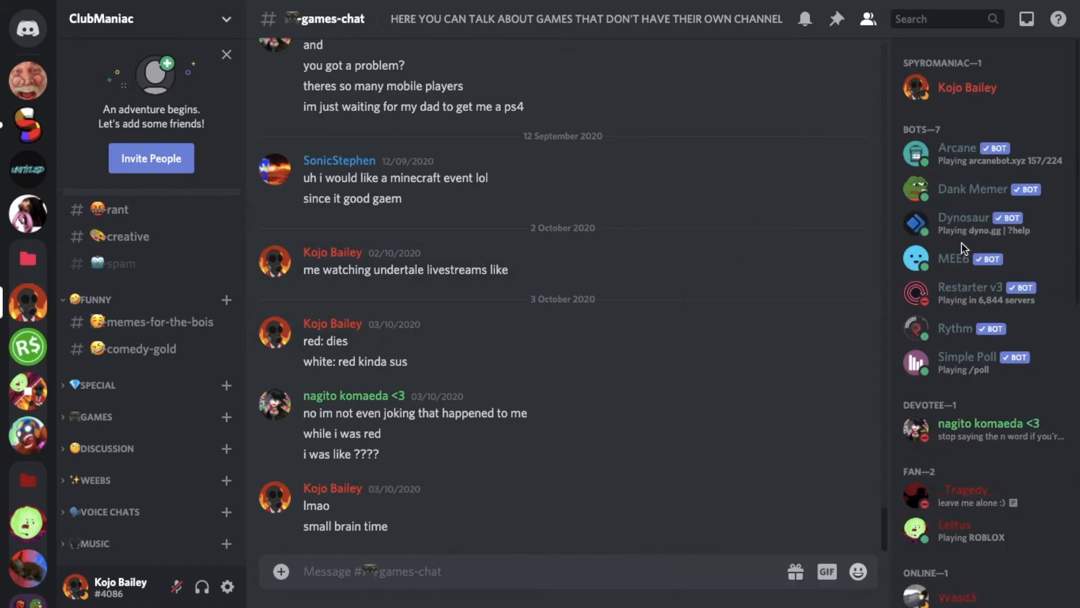
left_click(946, 101)
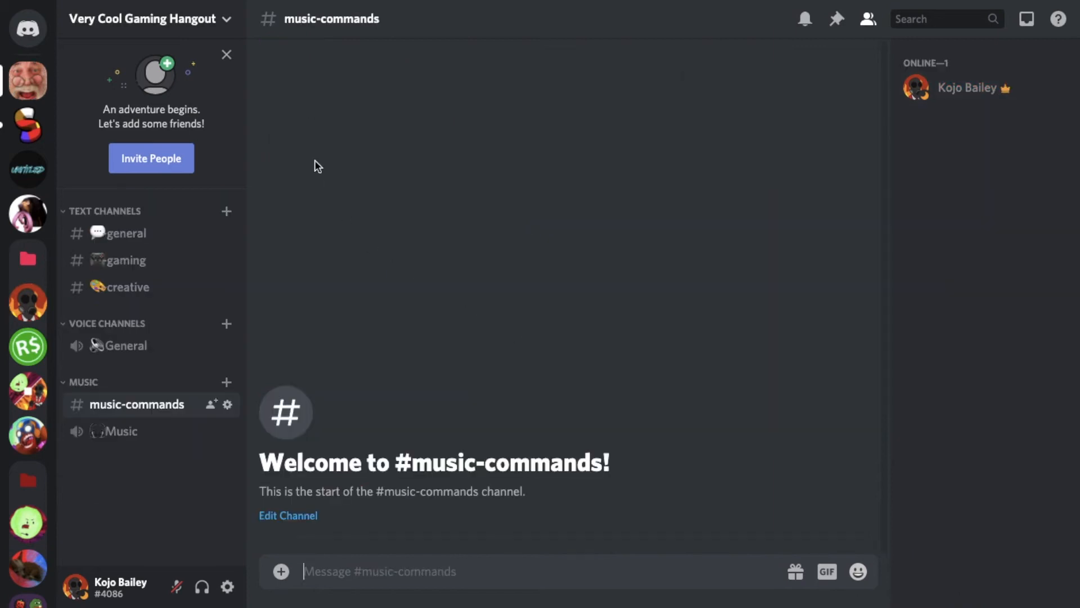
left_click(204, 20)
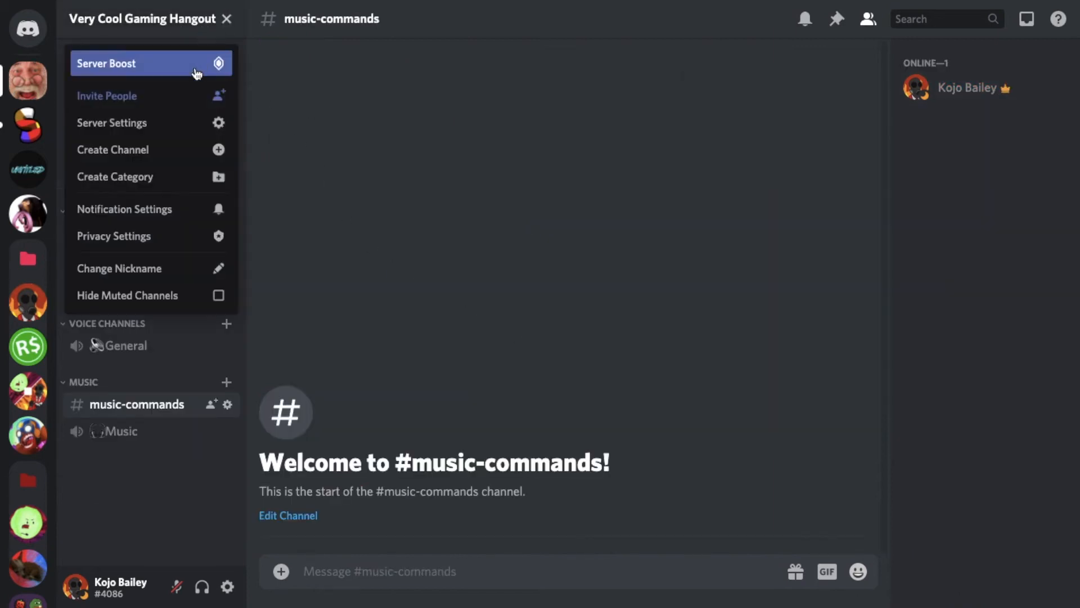
left_click(183, 129)
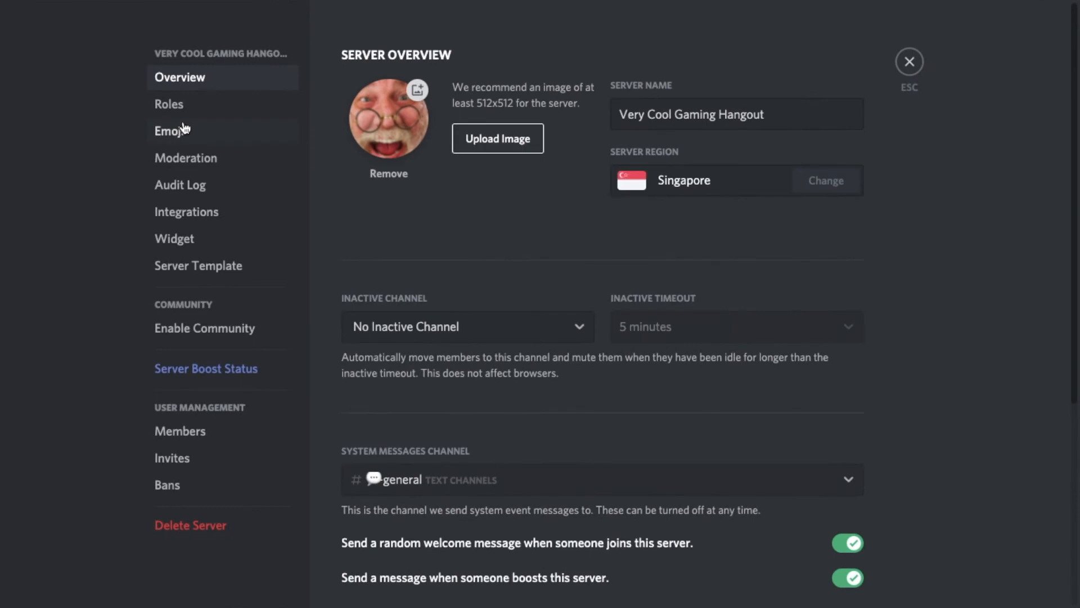
left_click(225, 111)
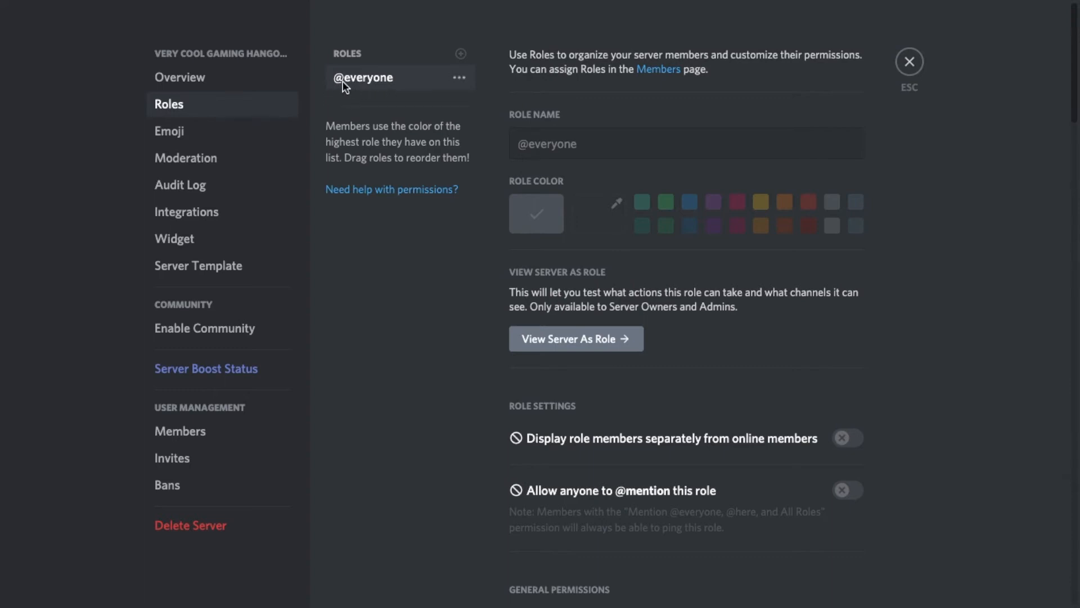
scroll(698, 355, "down", 15)
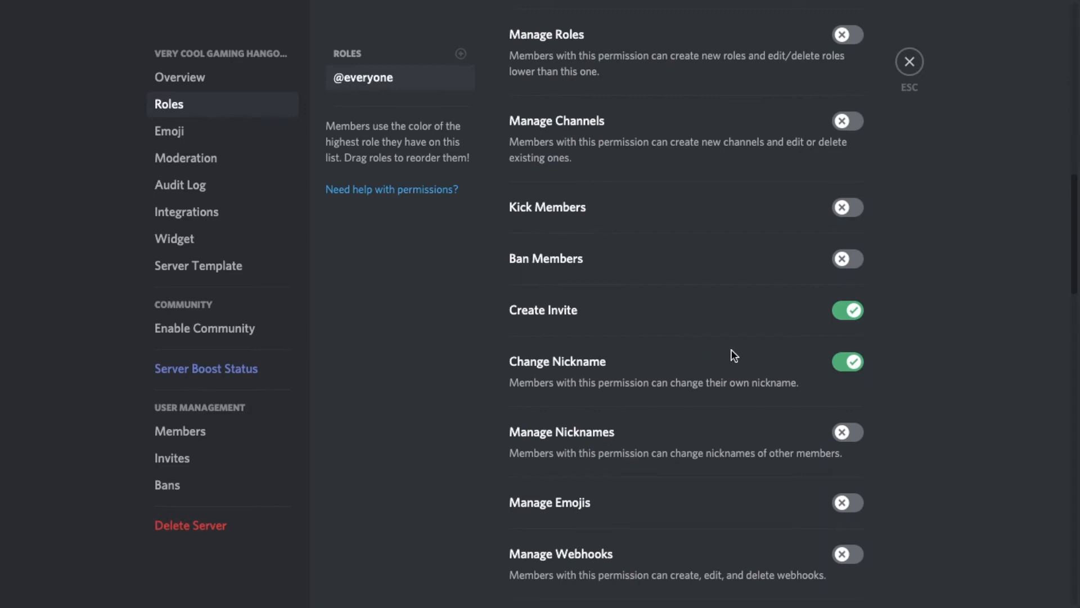
scroll(731, 349, "down", 3)
scroll(986, 368, "up", 2)
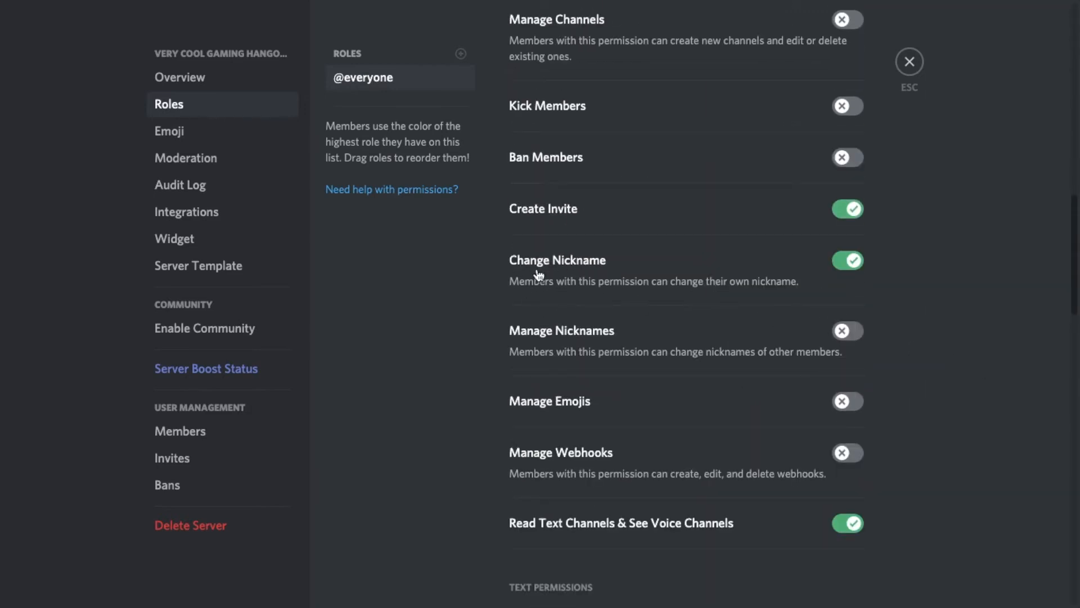
left_click(851, 262)
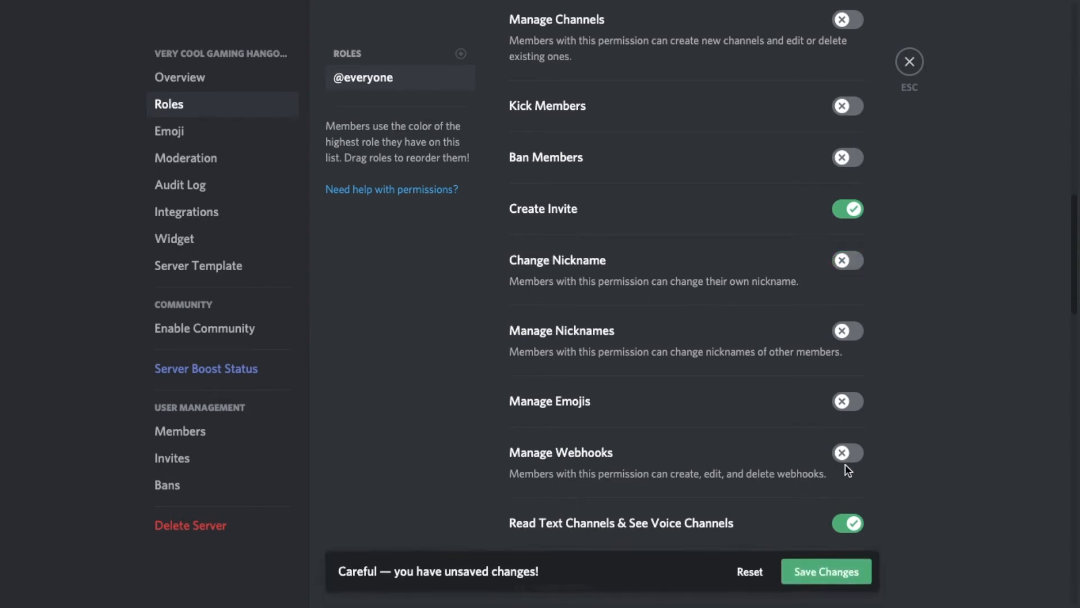
left_click(827, 571)
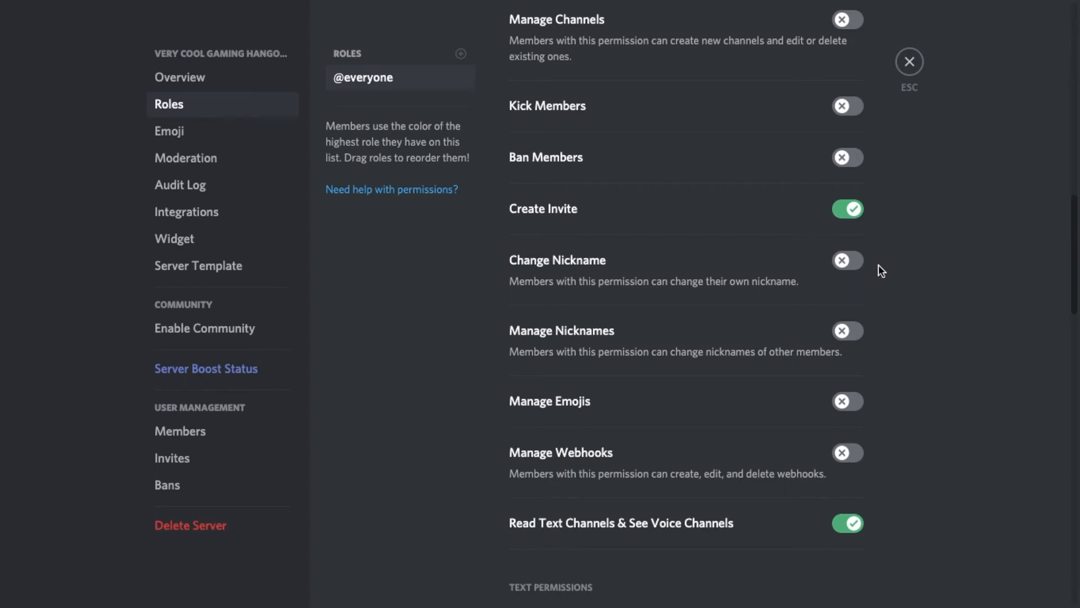
left_click(841, 265)
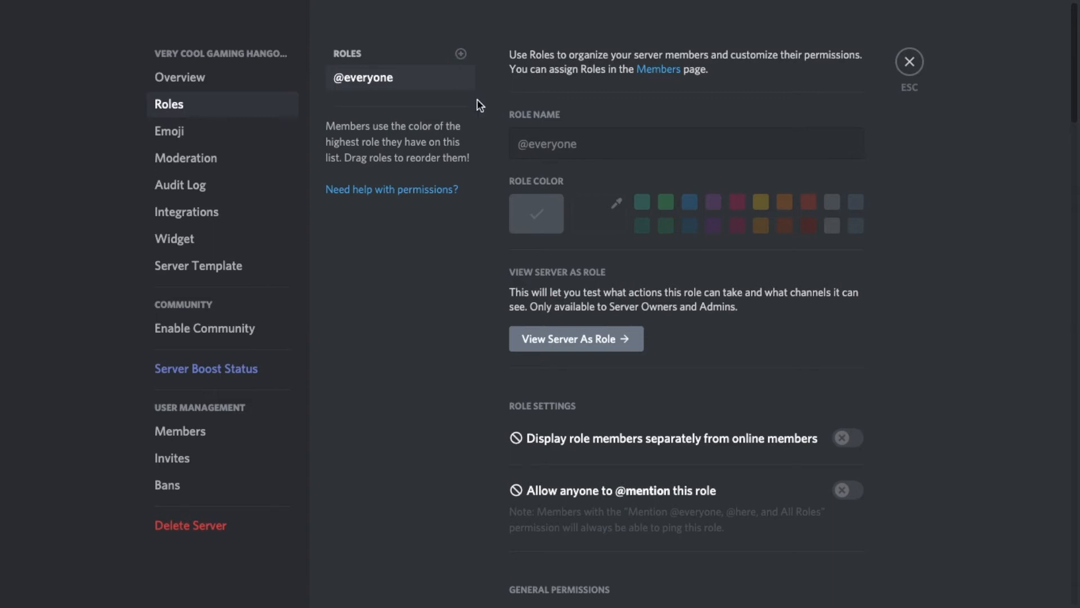
Create a yellow role named "Amigo" and save it.
left_click(461, 53)
left_click(761, 203)
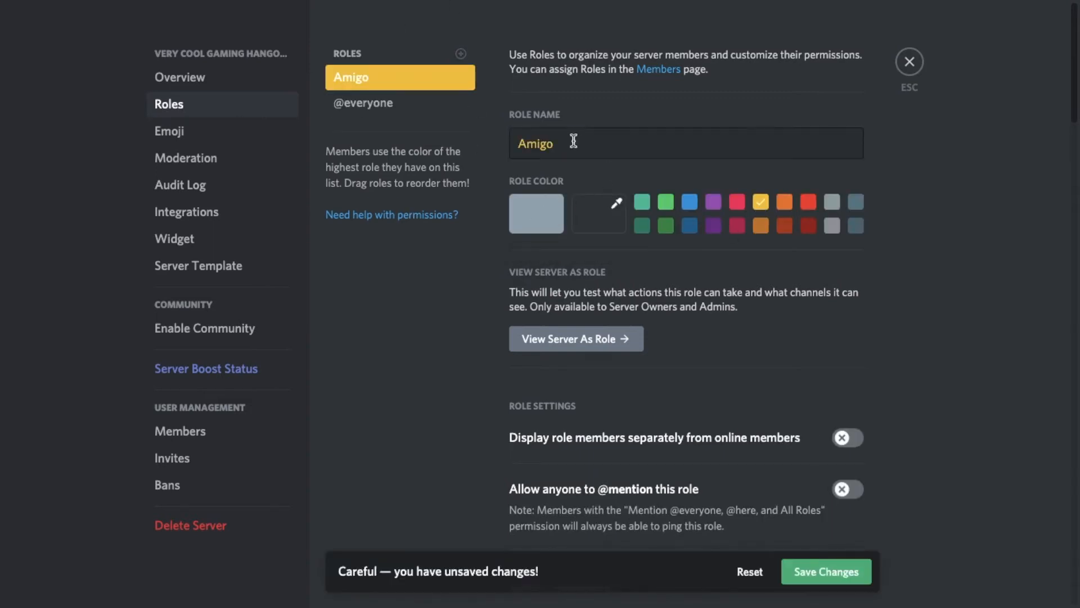
left_click(870, 571)
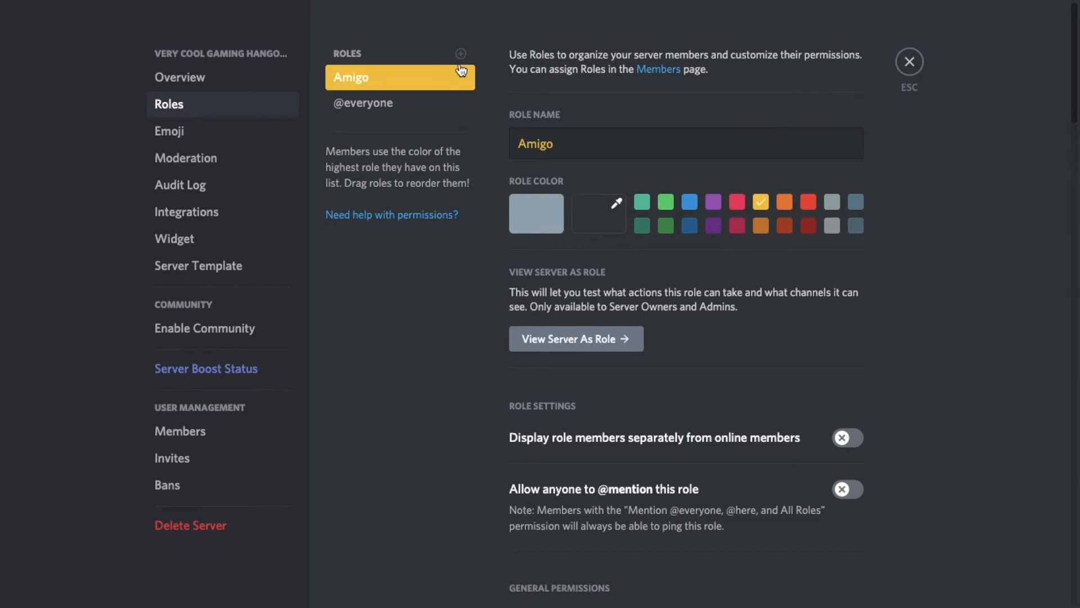
Create a red role named "Moderator" and move it above Amigo in the role list.
left_click(461, 53)
left_click_drag(581, 144, 460, 149)
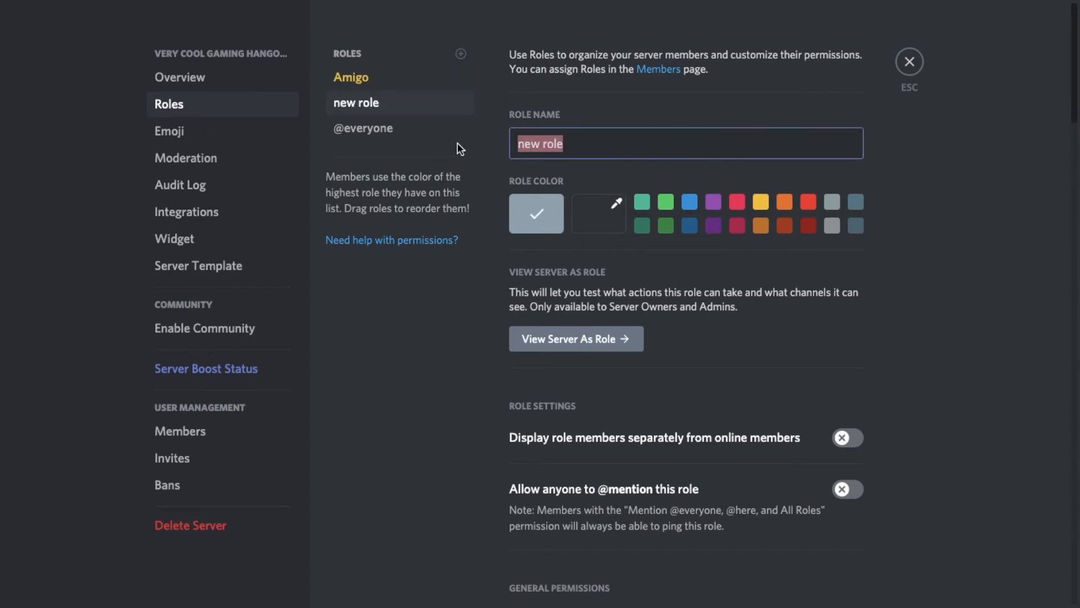
type("Moderator")
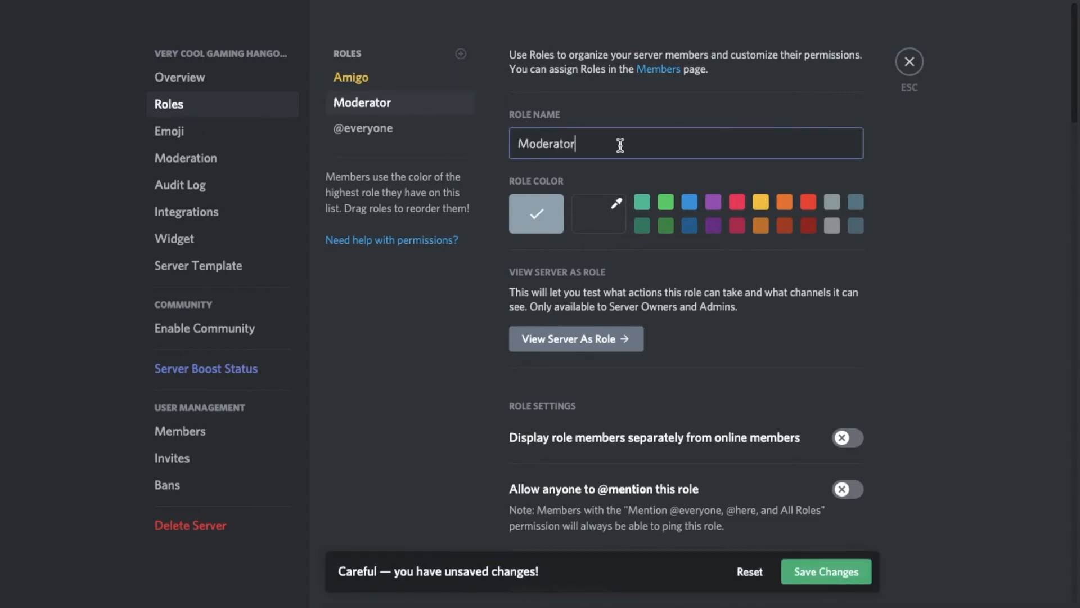
left_click(808, 204)
left_click_drag(399, 104, 416, 88)
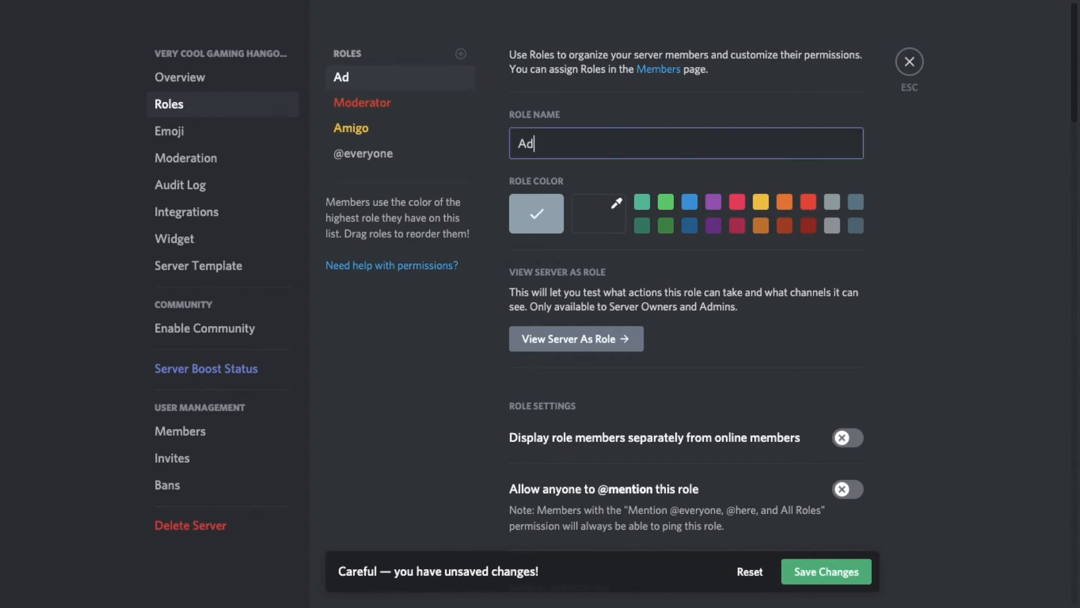
Create a blue role named "Admin" above Moderator, displayed separately, mentionable by anyone and with the Administrator permission.
type("min")
left_click(690, 201)
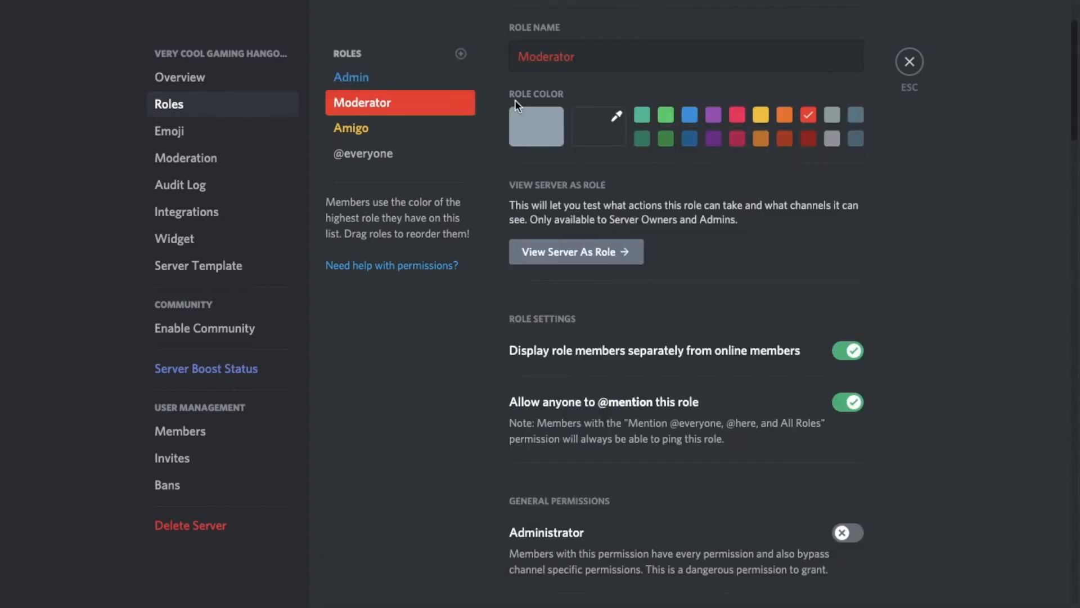
Create a white role named "Coolest Boy" and place it above Admin in the role list.
left_click(461, 54)
left_click_drag(646, 63, 521, 51)
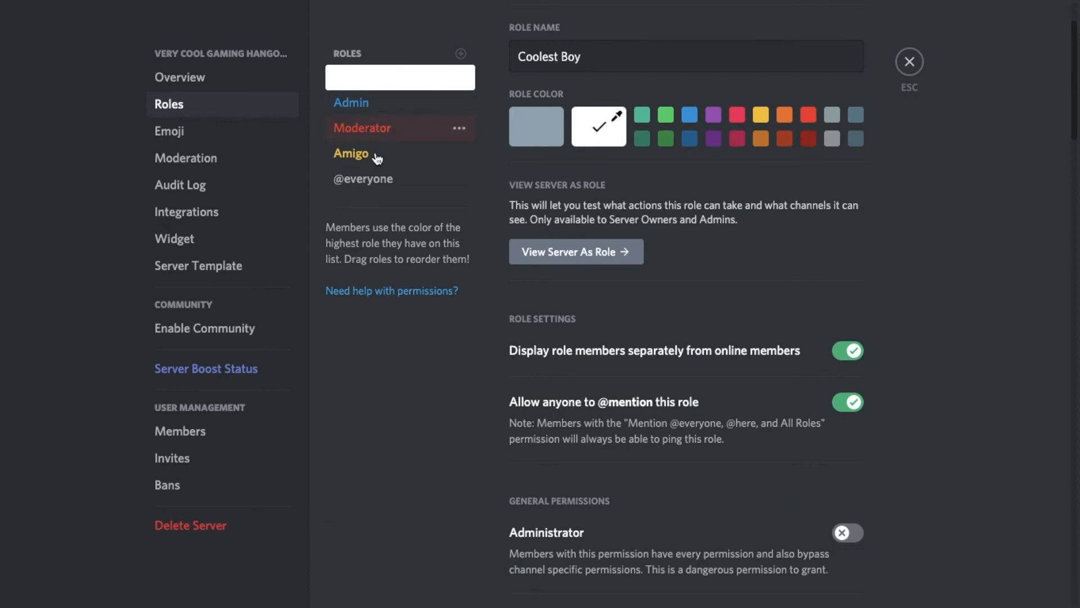
Try moving the Moderator and Admin roles below Amigo in the role hierarchy, and put Admin back above Moderator.
left_click(360, 103)
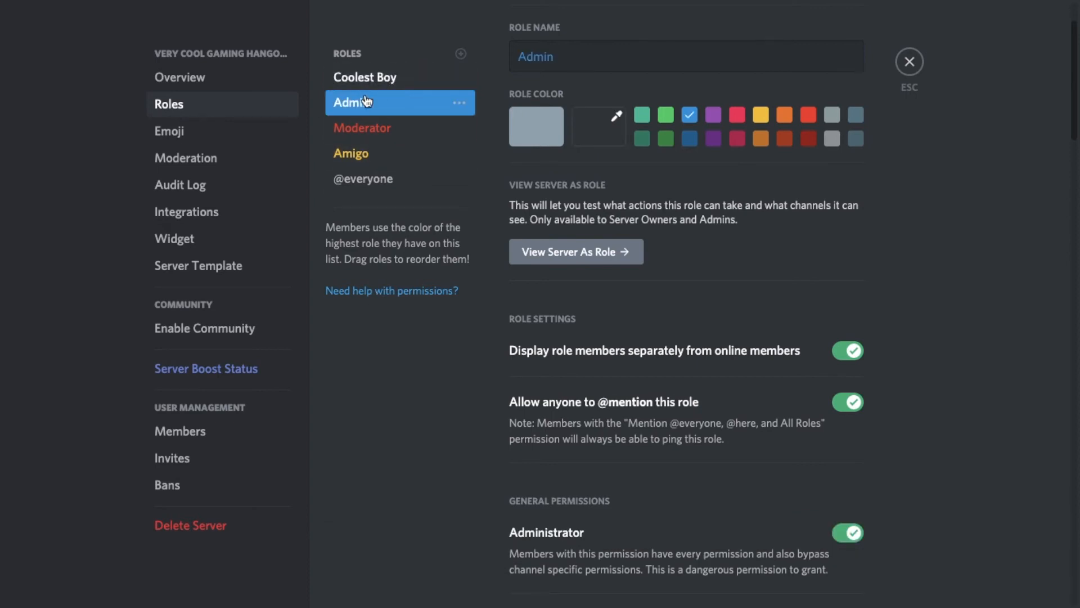
left_click_drag(424, 167, 410, 140)
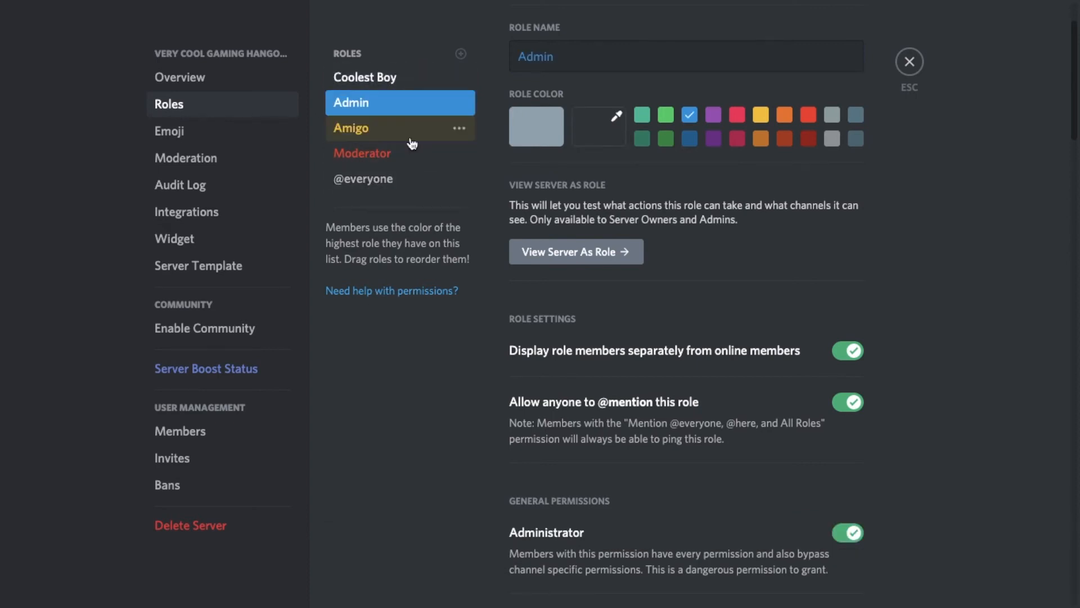
mouse_move(394, 103)
left_mouse_down()
mouse_move(407, 116)
mouse_move(398, 103)
left_mouse_up()
left_click_drag(376, 157, 400, 163)
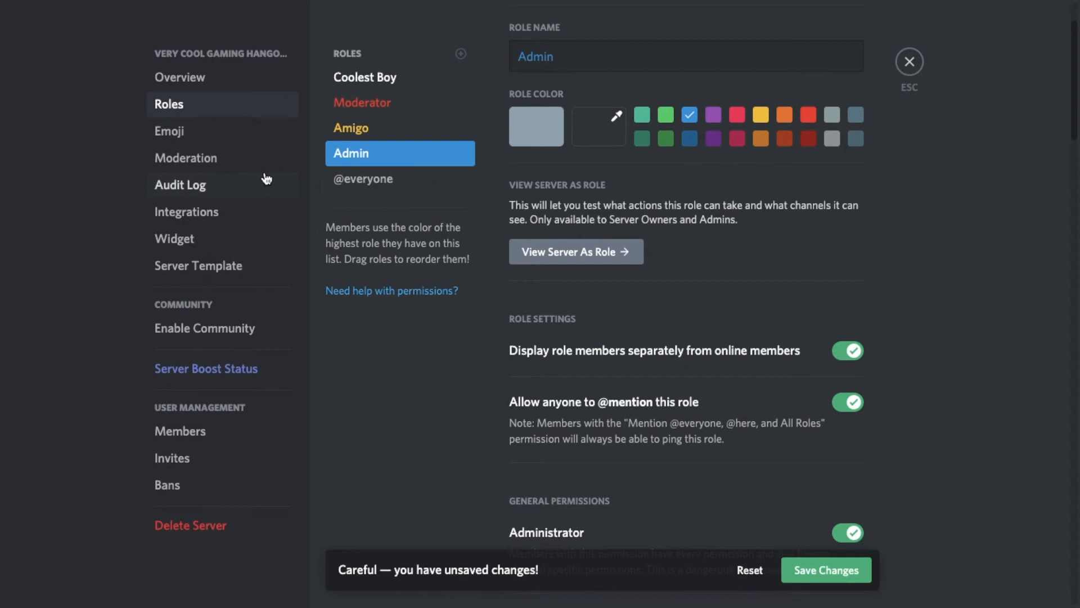
left_click(375, 135)
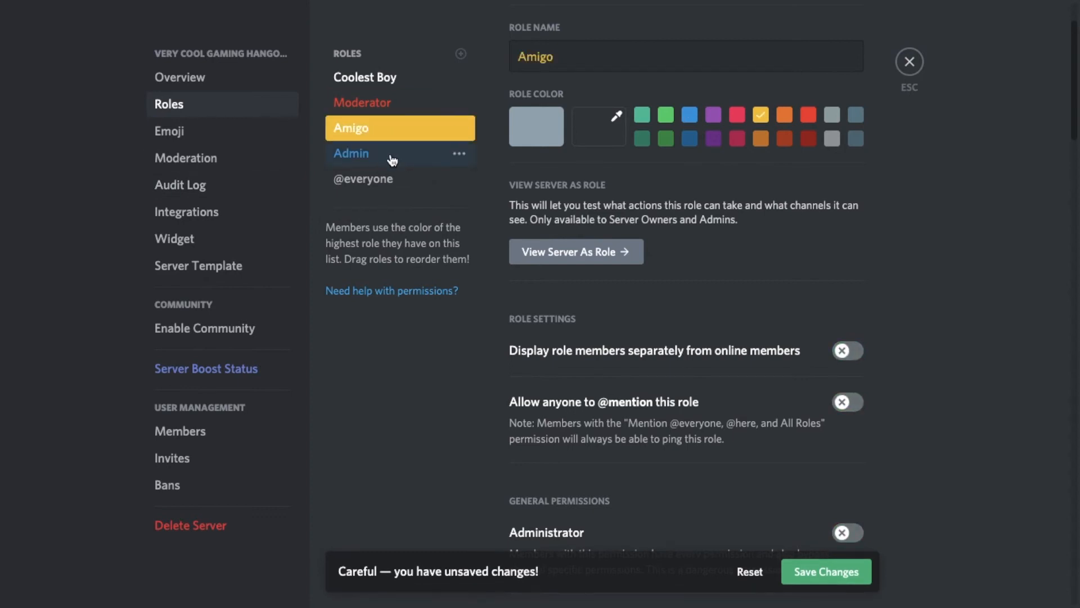
left_click_drag(386, 157, 376, 103)
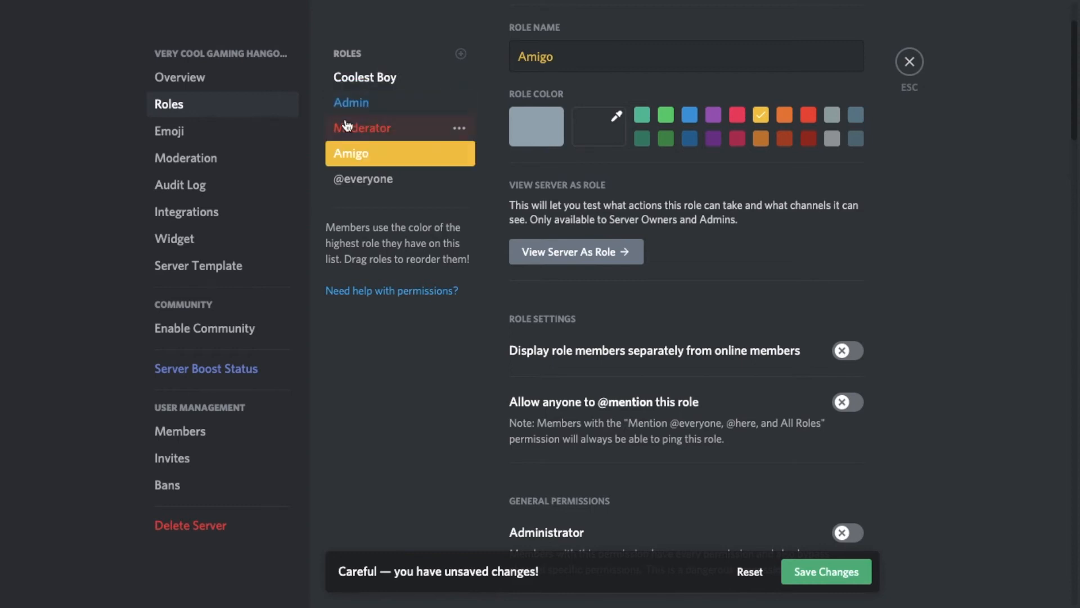
Look through the settings of the Admin, Moderator and Amigo roles, and start an additional role.
left_click(374, 102)
left_click(391, 129)
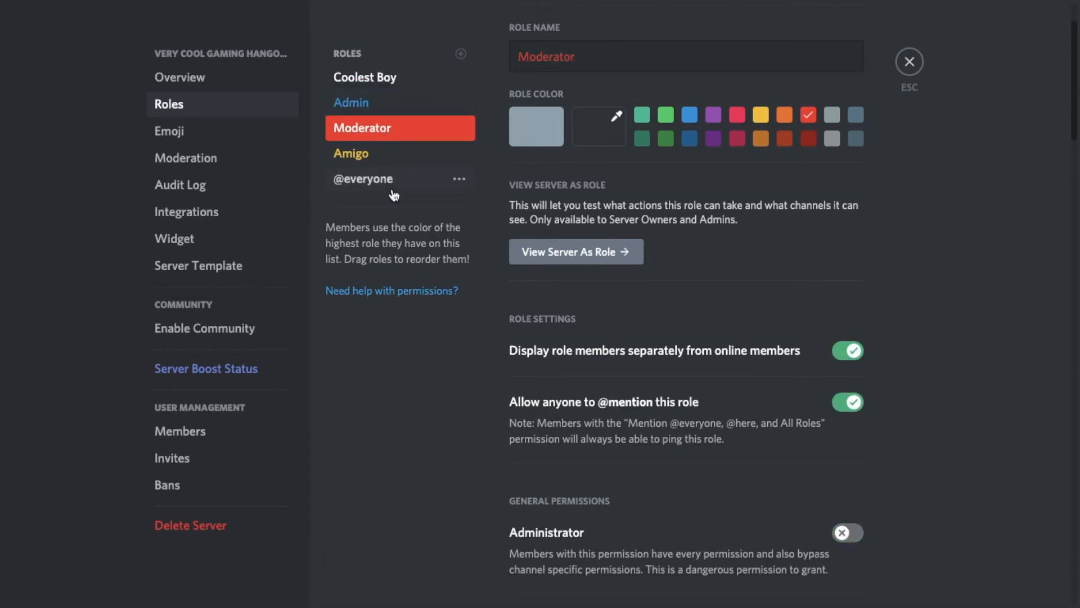
left_click(403, 159)
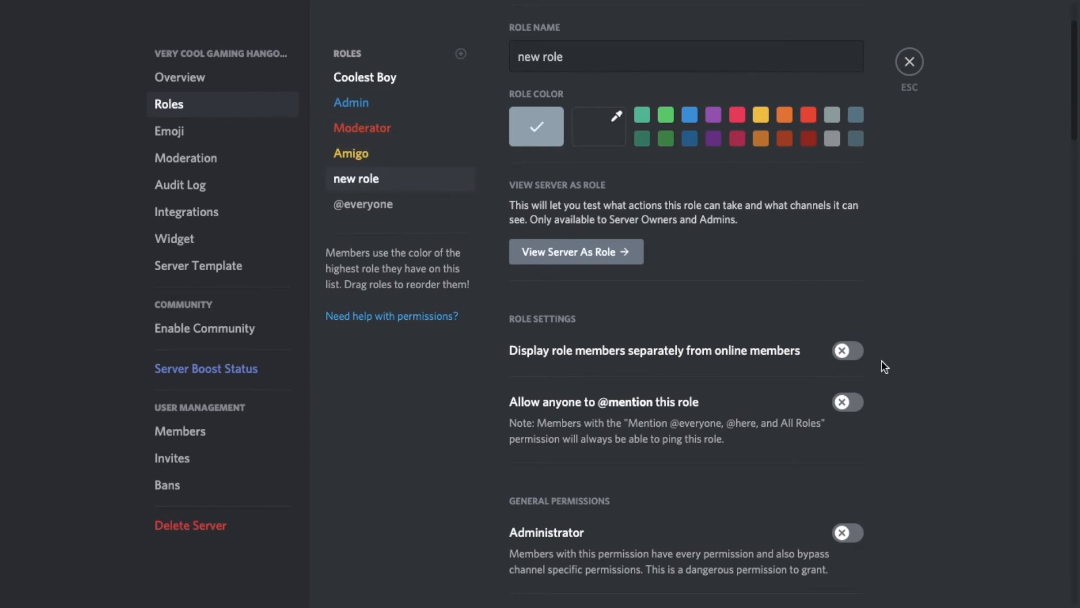
left_click_drag(564, 57, 458, 59)
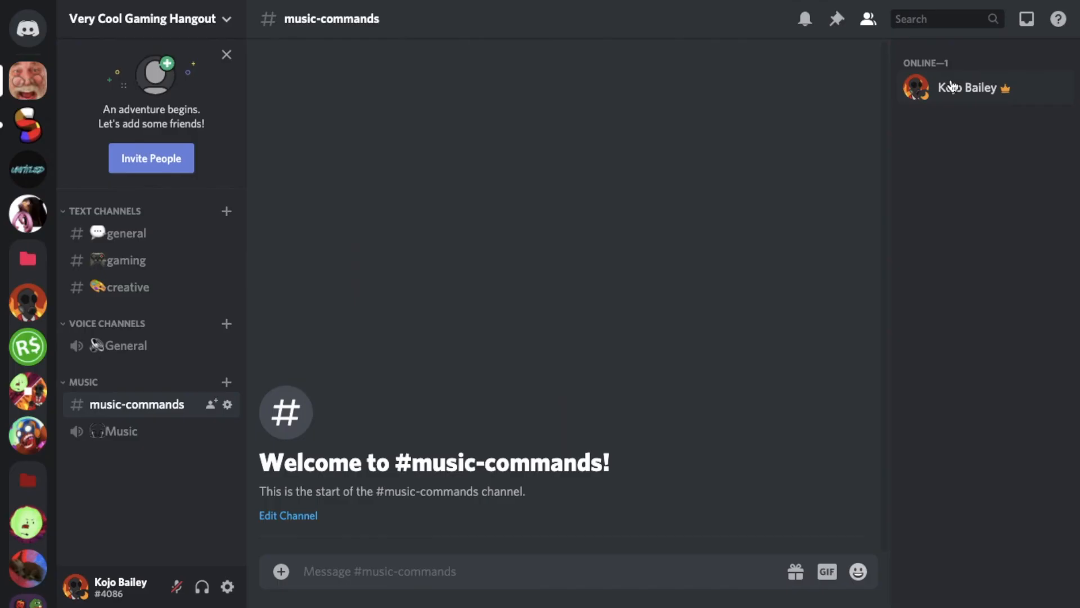
Assign the Coolest Boy, Admin, Moderator and Amigo roles to the server owner from the member list.
left_click(951, 79)
left_click(709, 223)
left_click(698, 302)
left_click(622, 289)
left_click(941, 87)
left_click(779, 242)
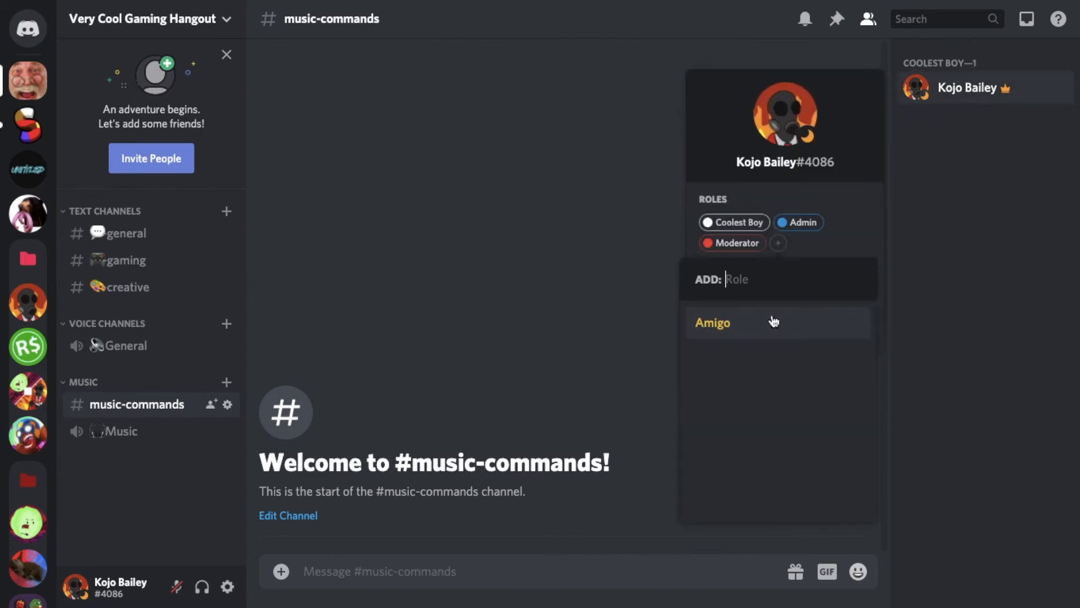
left_click(772, 320)
left_click(575, 274)
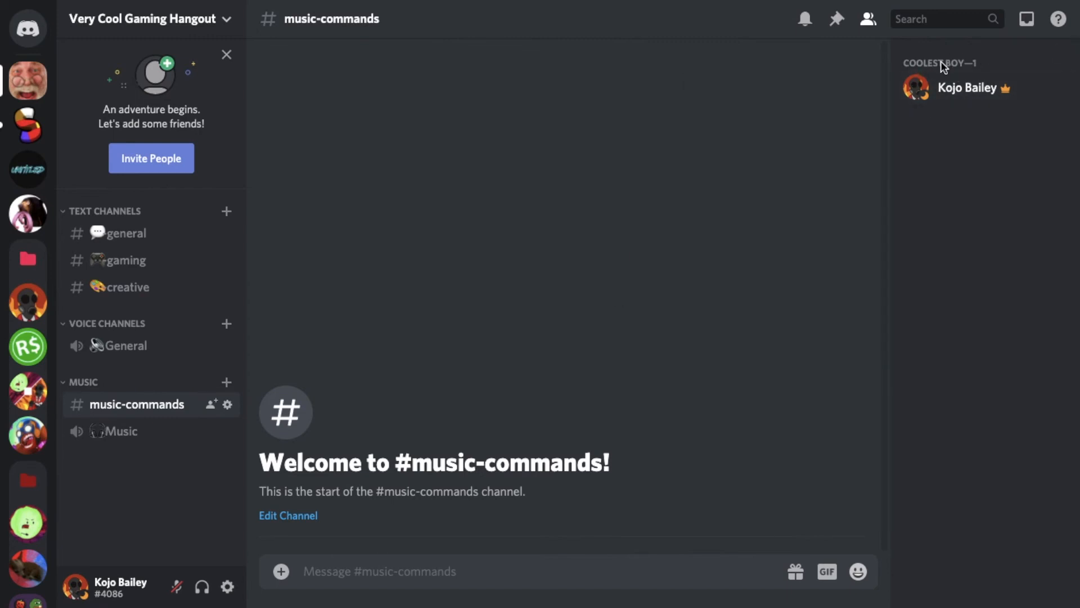
Review the order of the server's roles in the role settings, and return to the server.
left_click(198, 19)
left_click(148, 120)
left_click(247, 104)
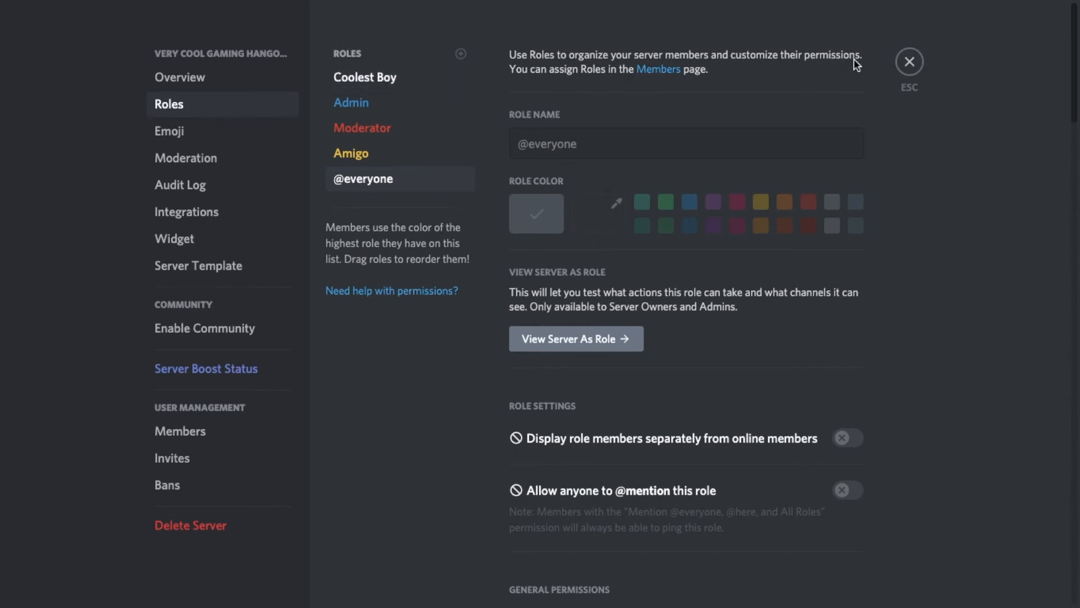
left_click(910, 63)
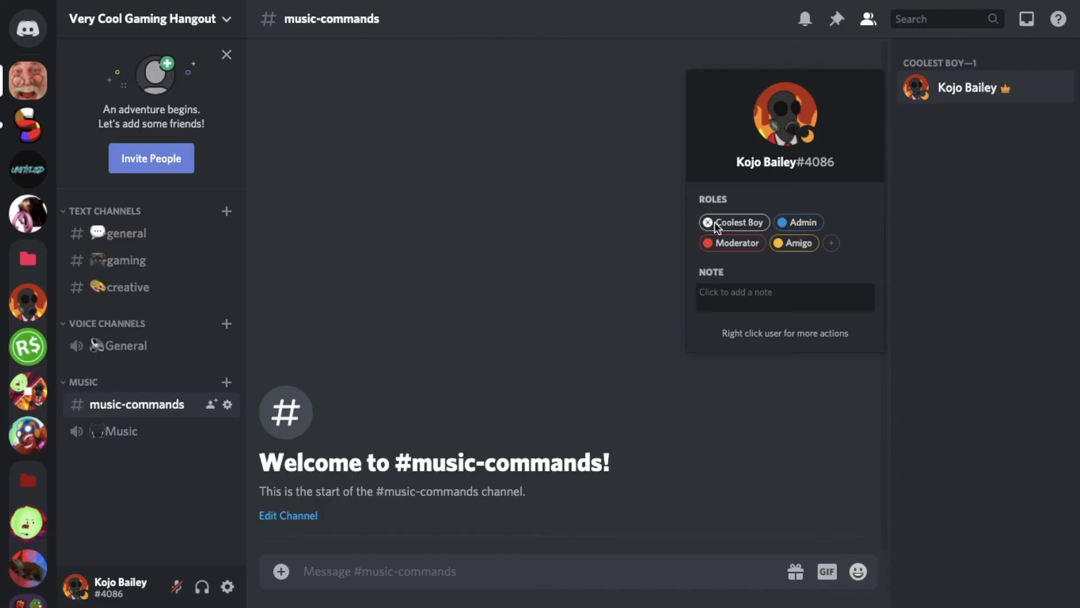
Try removing the Coolest Boy role from the server owner's profile.
left_click(707, 221)
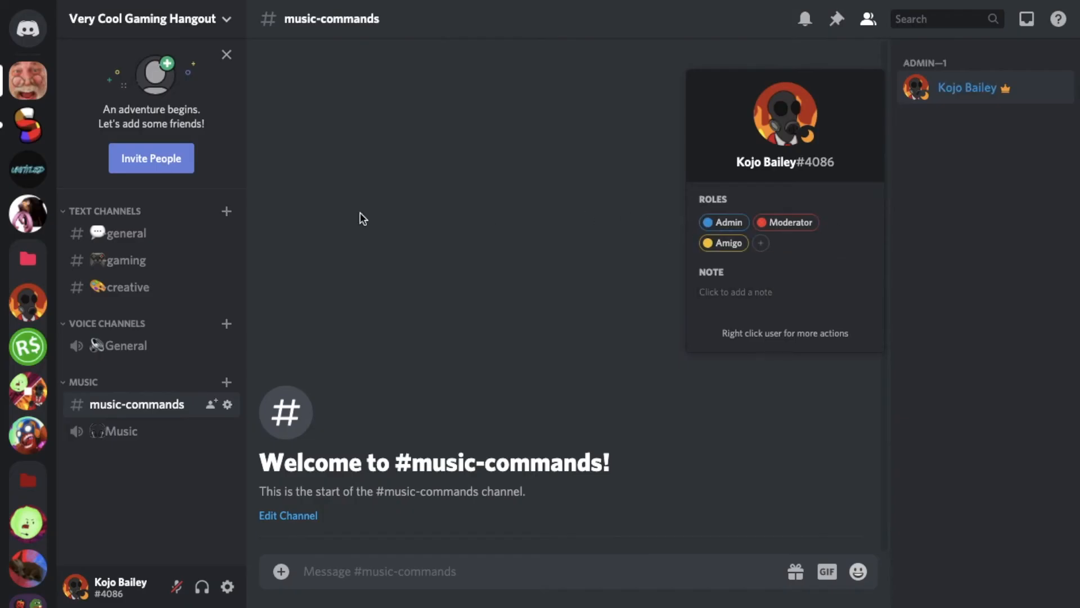
left_click(1066, 105)
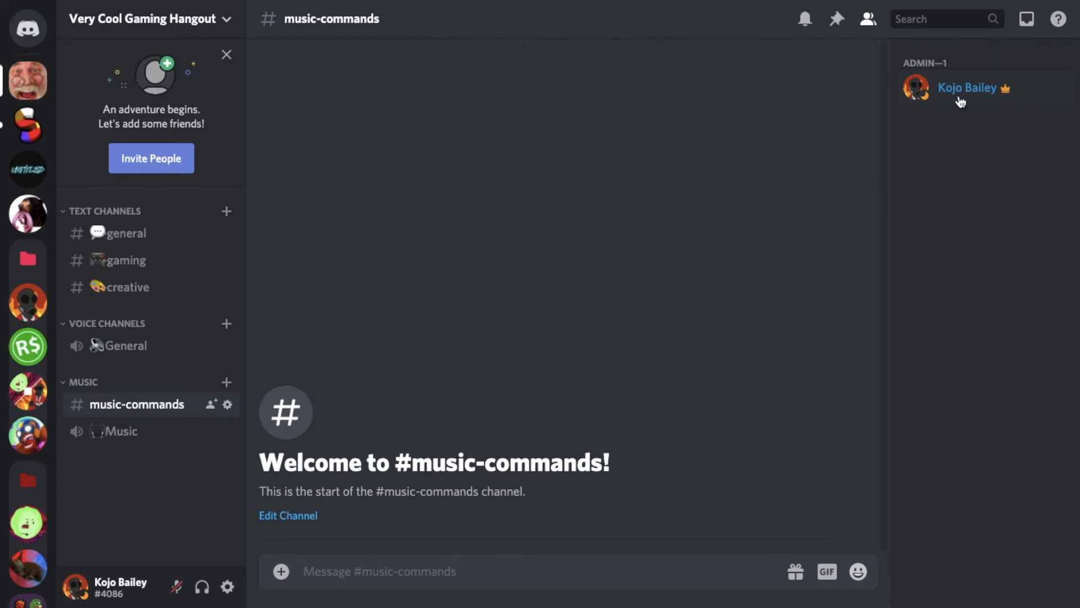
left_click(939, 107)
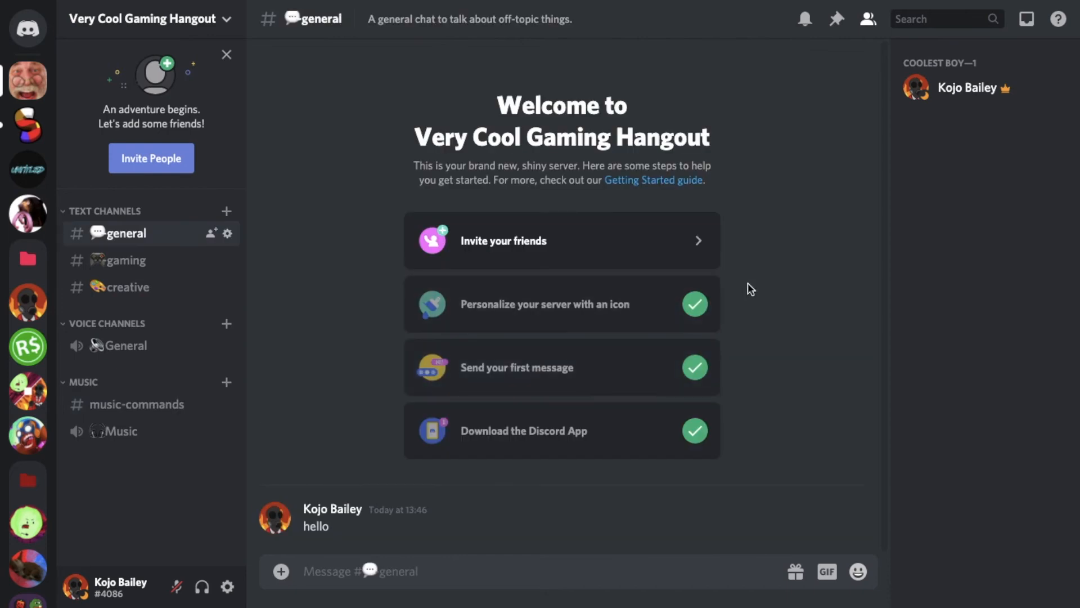
Bring up the server's friend invitation dialog and select the invite link in it.
left_click(647, 242)
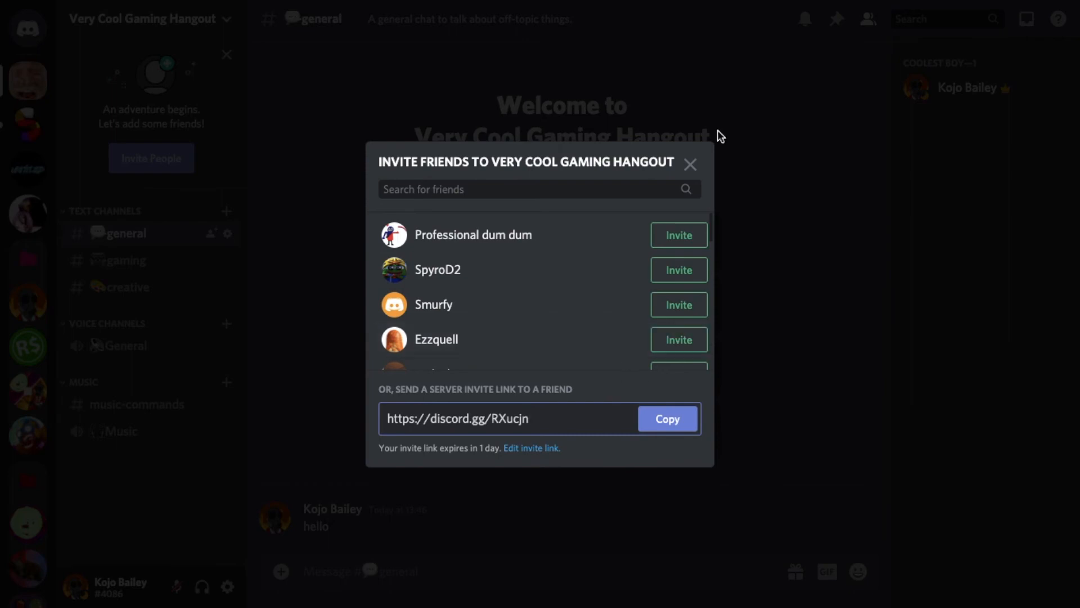
left_click(690, 163)
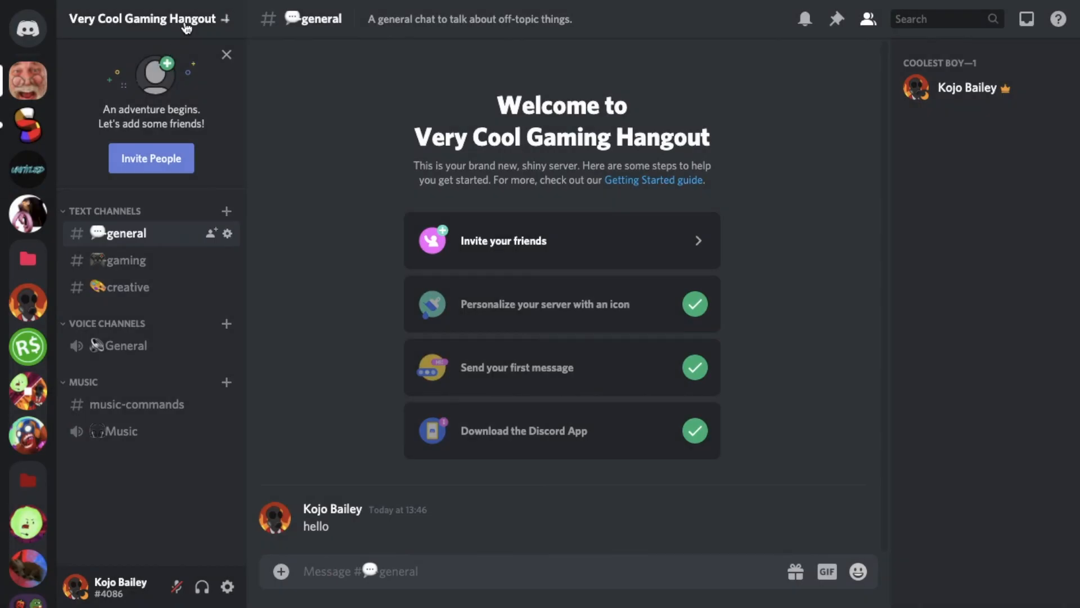
left_click(185, 26)
left_click(172, 95)
left_click_drag(576, 427, 332, 429)
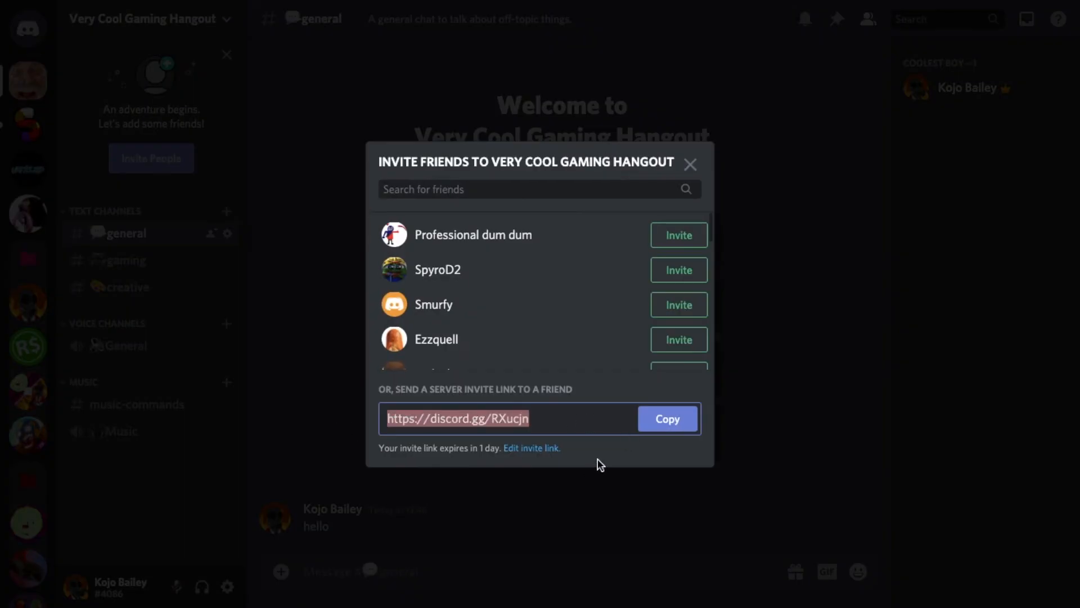
Generate a new server invite link that never expires and has no limit on uses.
left_click(528, 453)
left_click(495, 250)
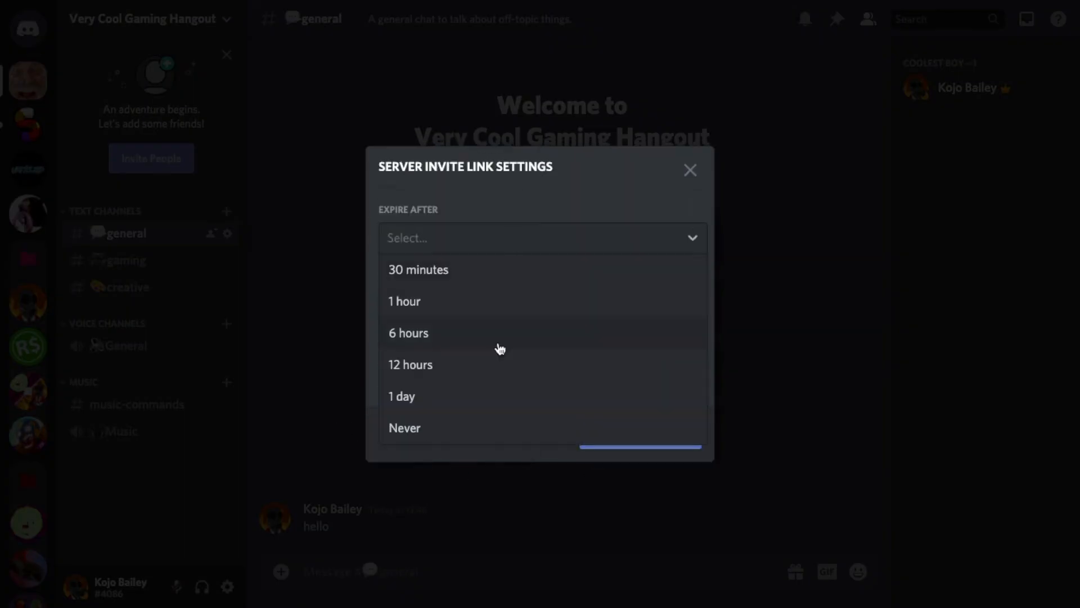
left_click(493, 441)
left_click(473, 304)
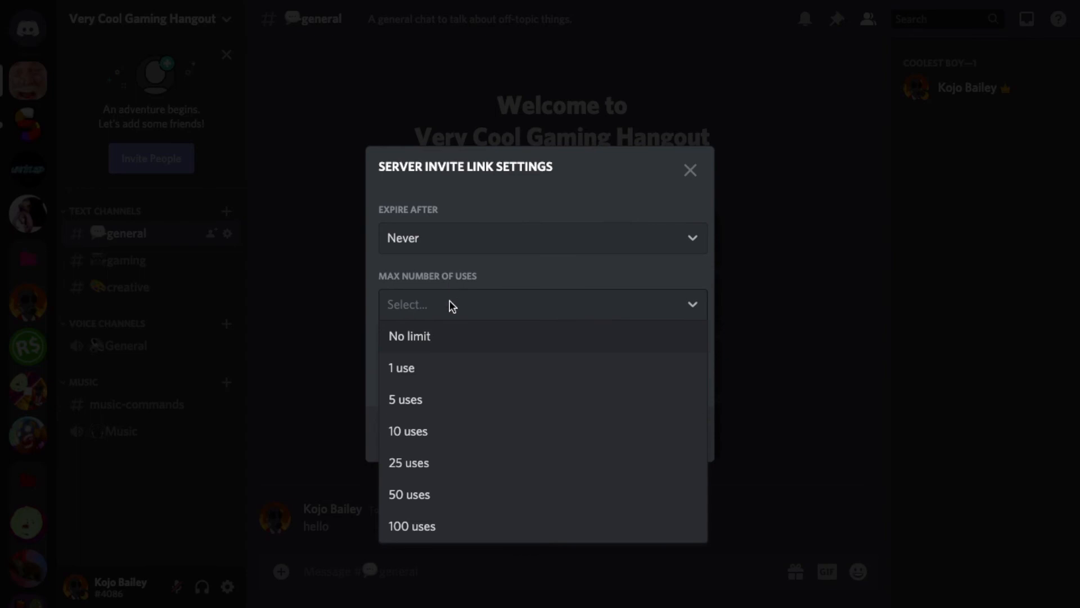
left_click(443, 336)
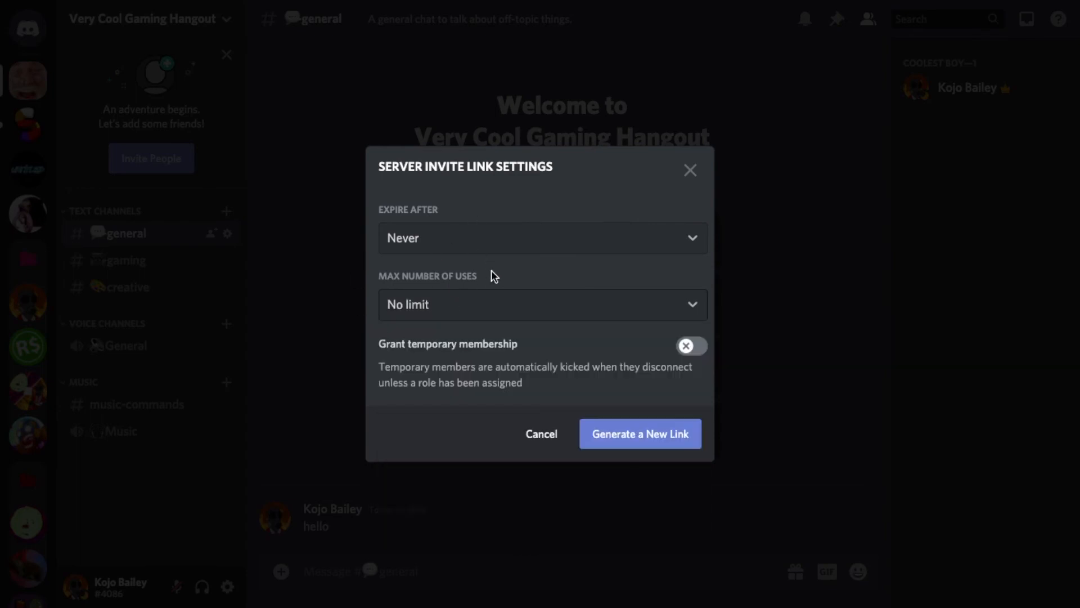
left_click(415, 230)
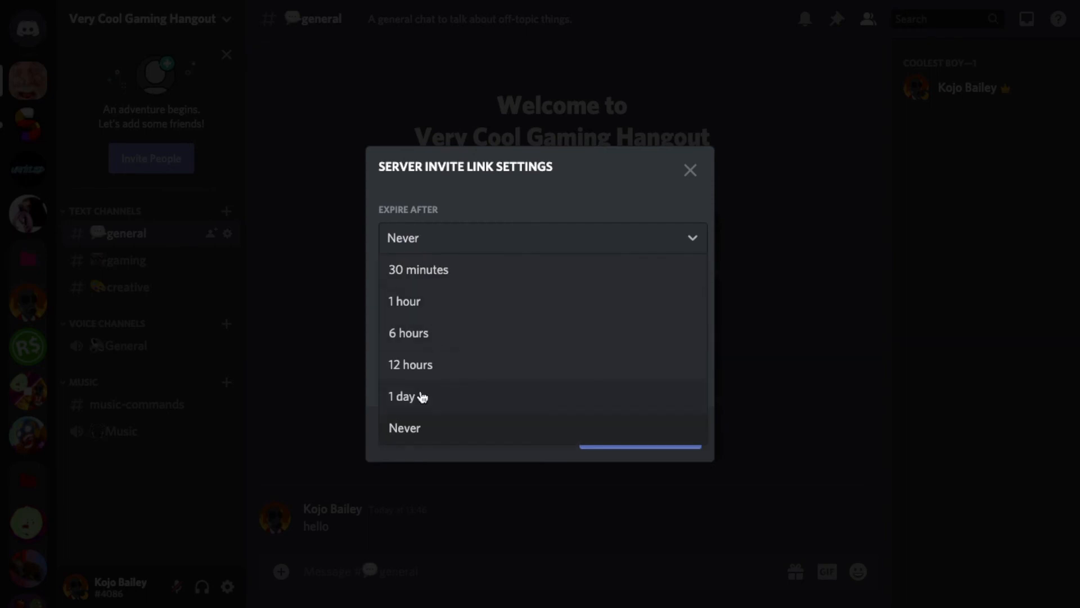
left_click(448, 208)
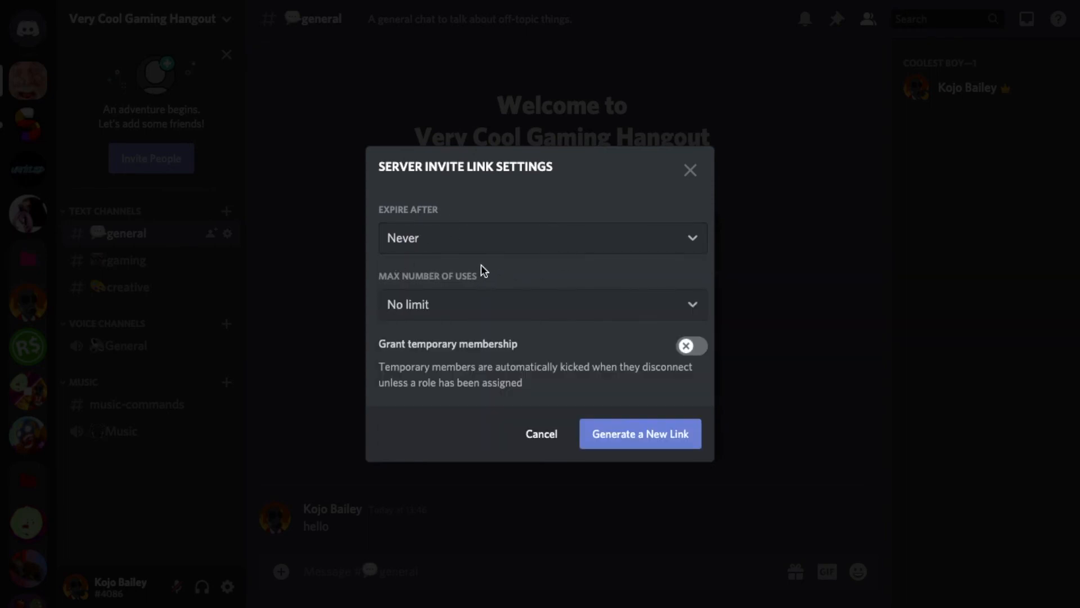
left_click(423, 304)
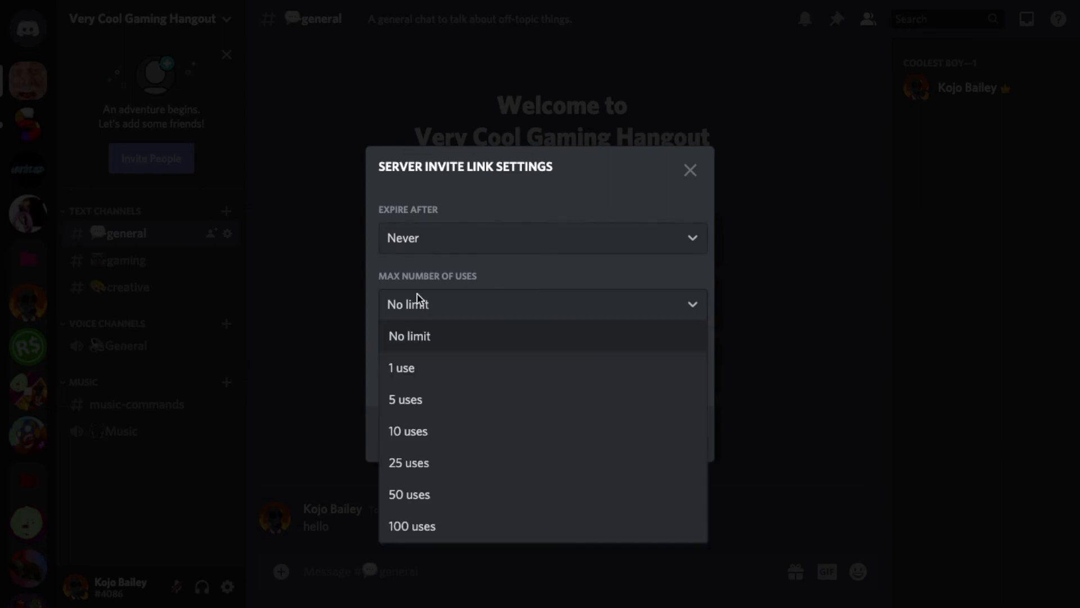
left_click(480, 276)
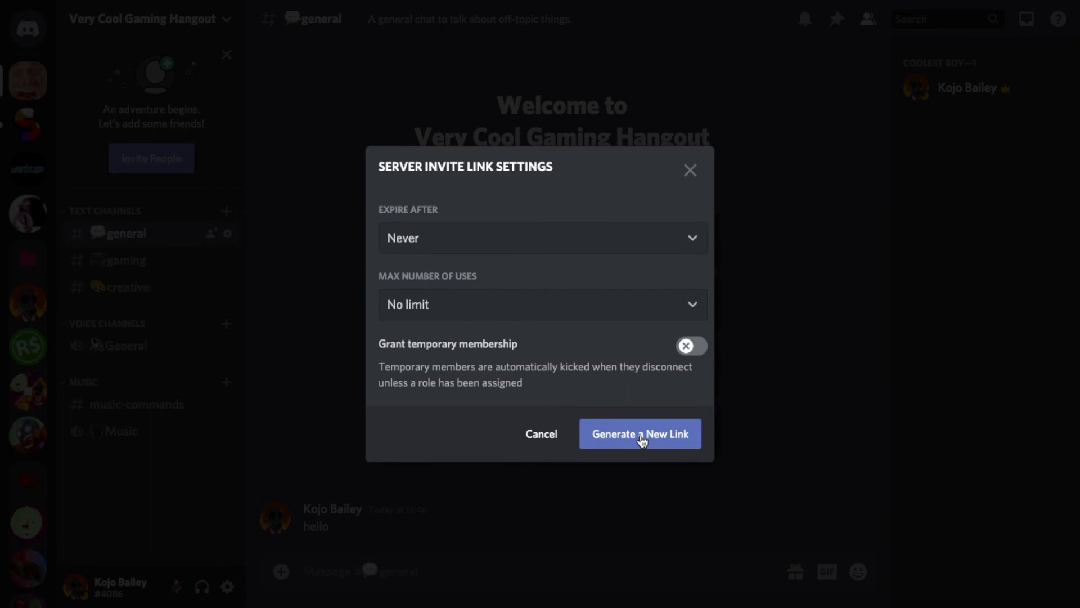
left_click(642, 436)
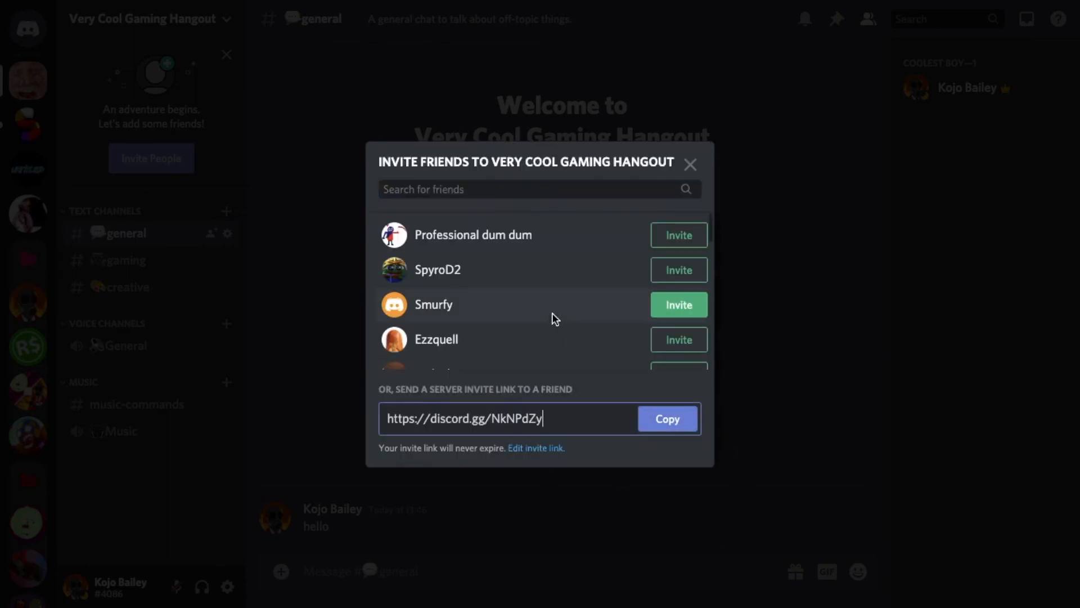
Send a server invite directly to one of the friends in the invitation list.
scroll(585, 320, "down", 1)
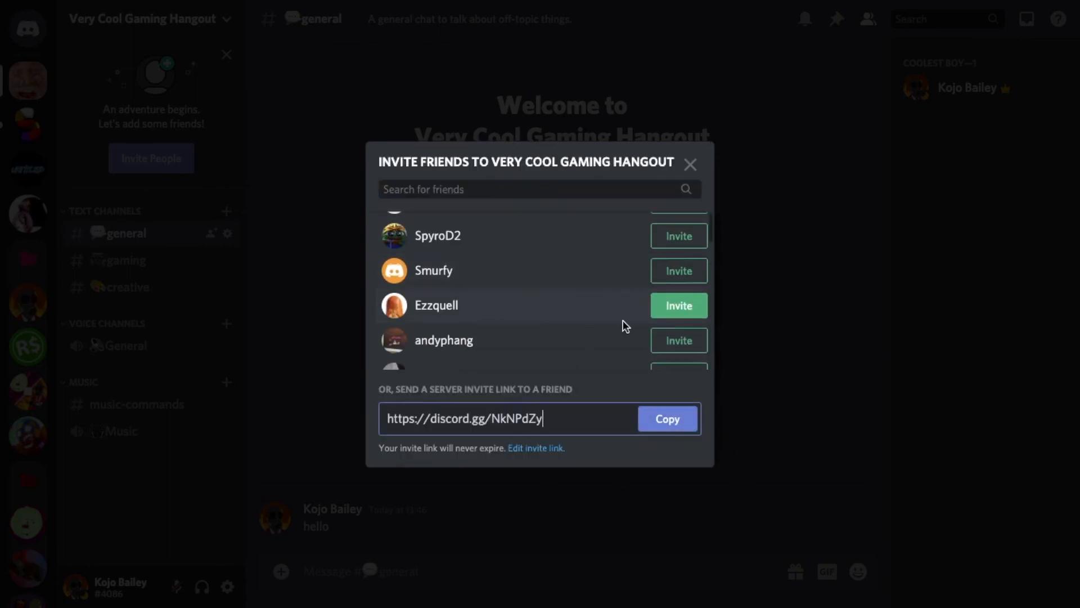
scroll(623, 322, "down", 3)
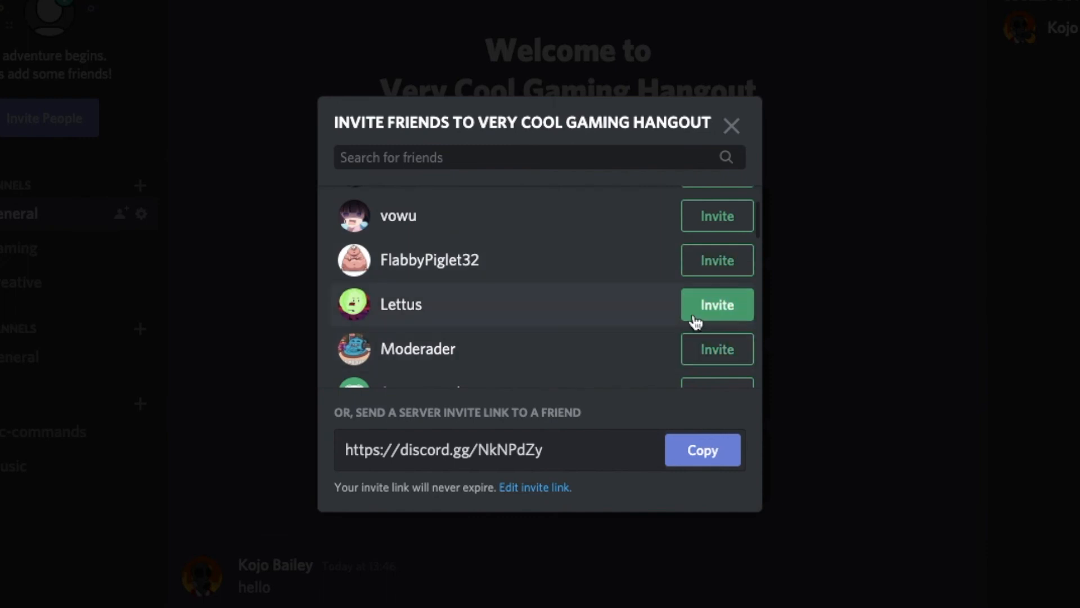
left_click(696, 318)
scroll(642, 323, "down", 1)
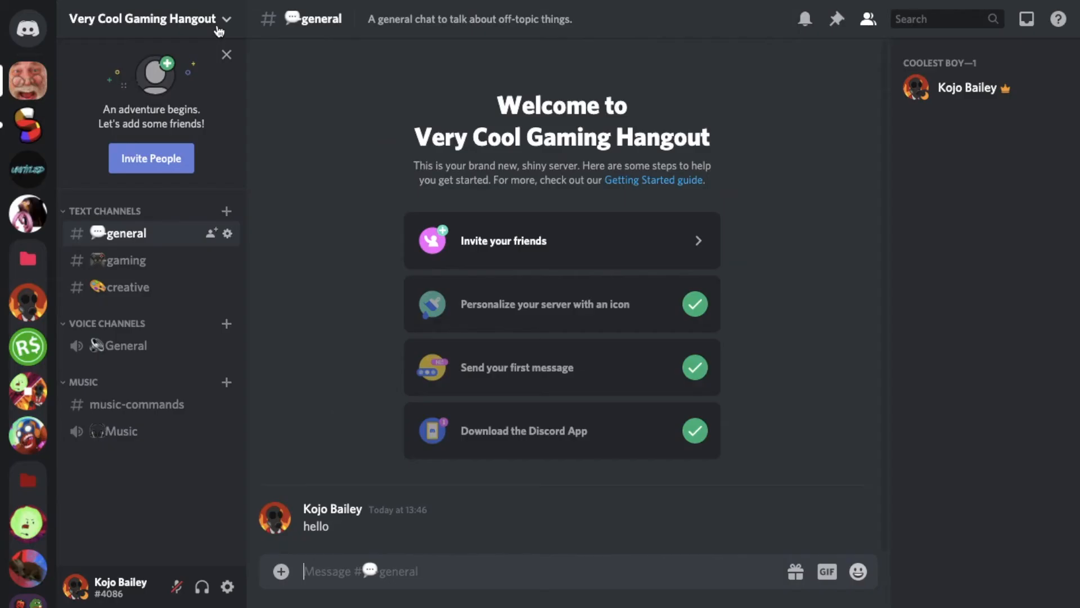
Open the server settings overview and examine the server name field and the image upload option.
left_click(220, 30)
left_click(202, 120)
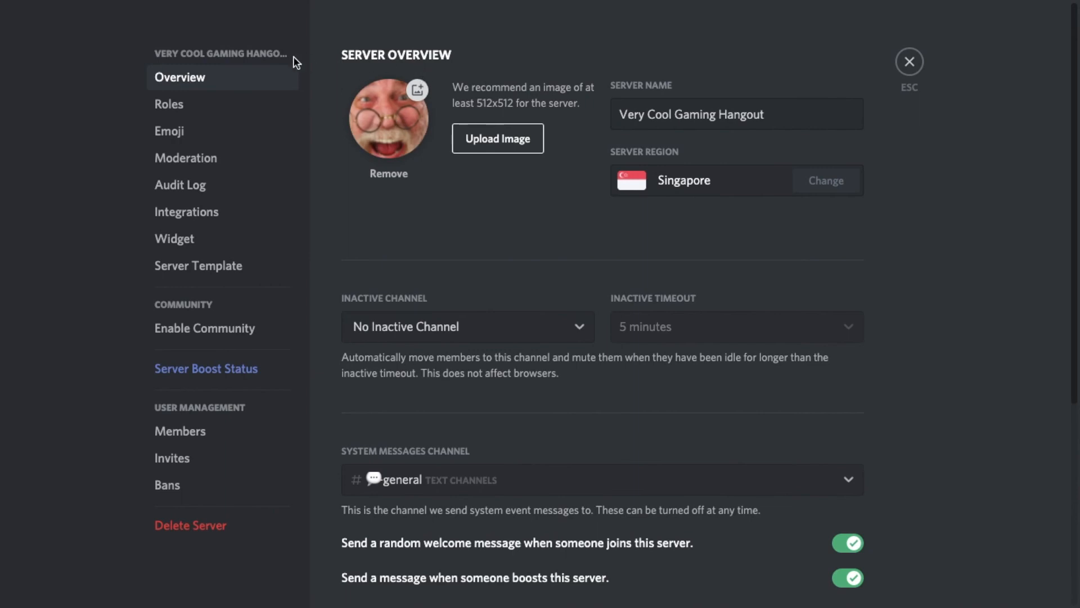
left_click(657, 119)
left_click_drag(620, 116, 805, 114)
left_click(805, 114)
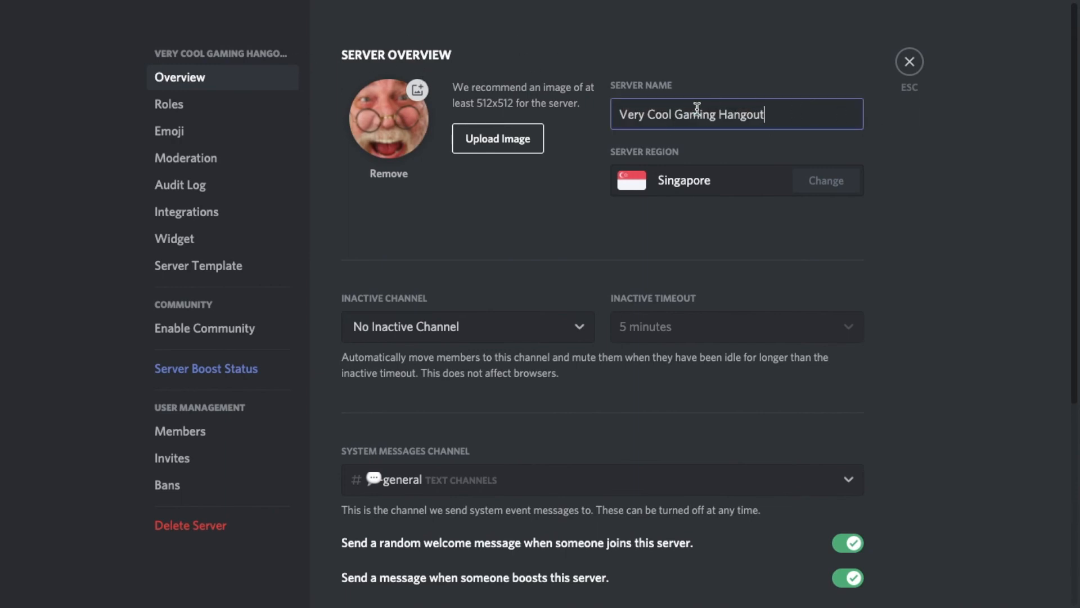
left_click(585, 193)
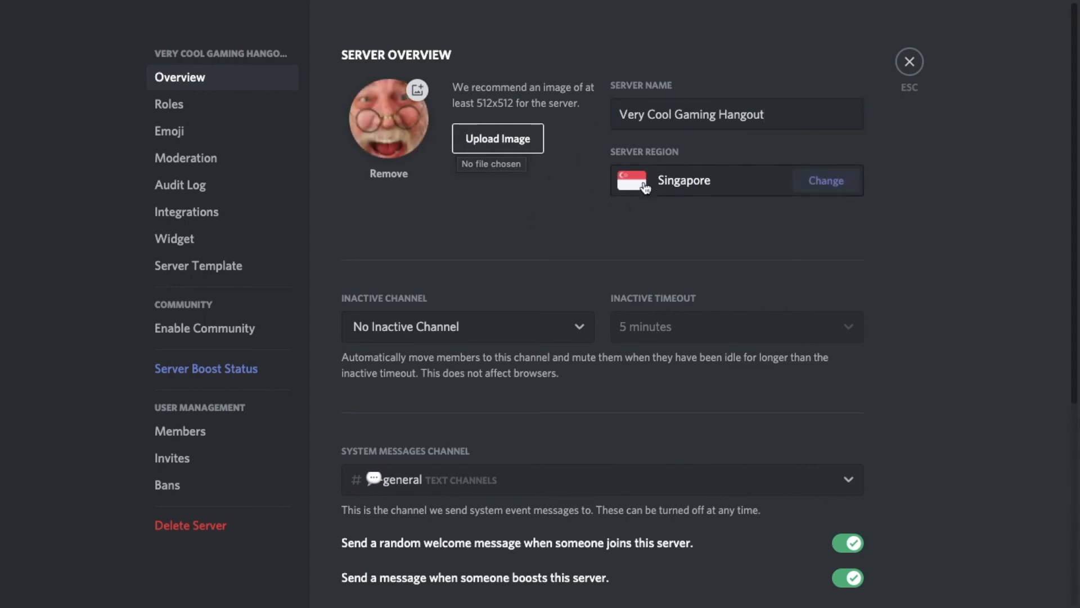
Try Europe as the server region, and set the region back to Singapore.
left_click(774, 180)
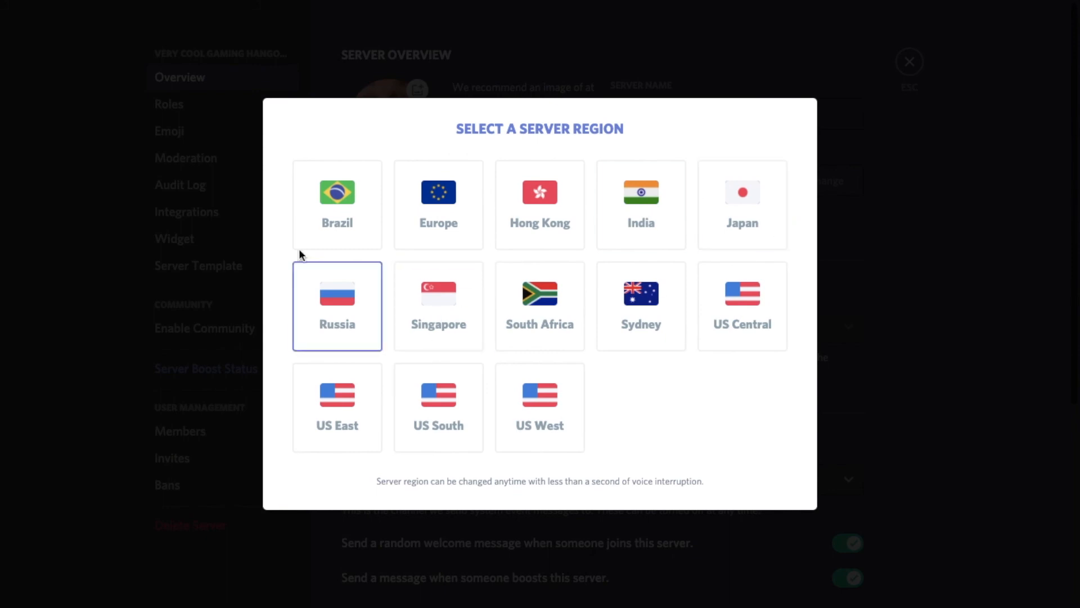
left_click(470, 243)
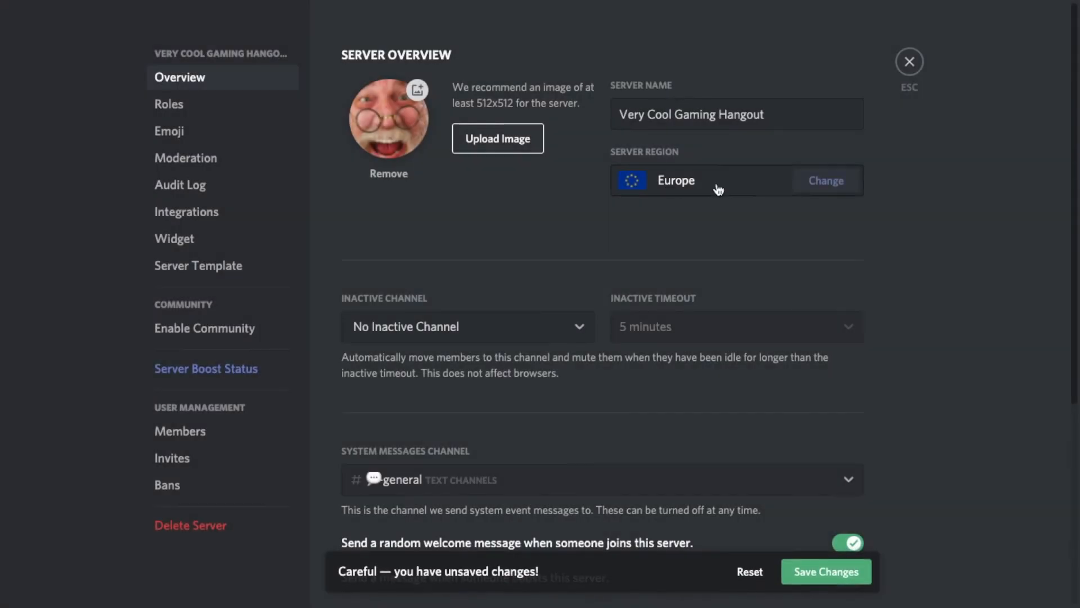
left_click(774, 180)
left_click(457, 307)
left_click(863, 576)
scroll(570, 333, "down", 3)
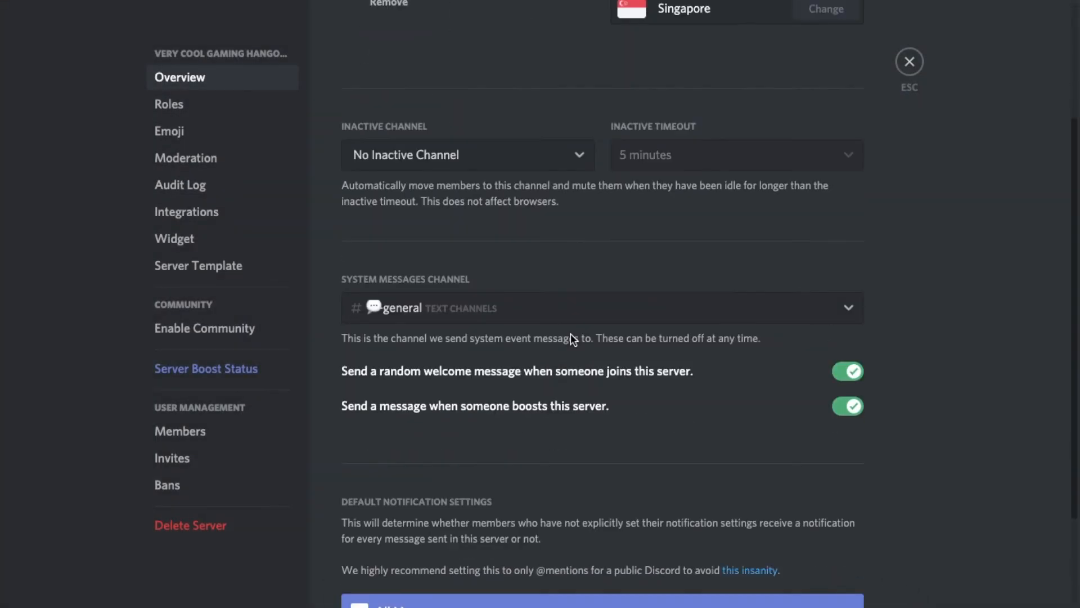
scroll(620, 437, "down", 2)
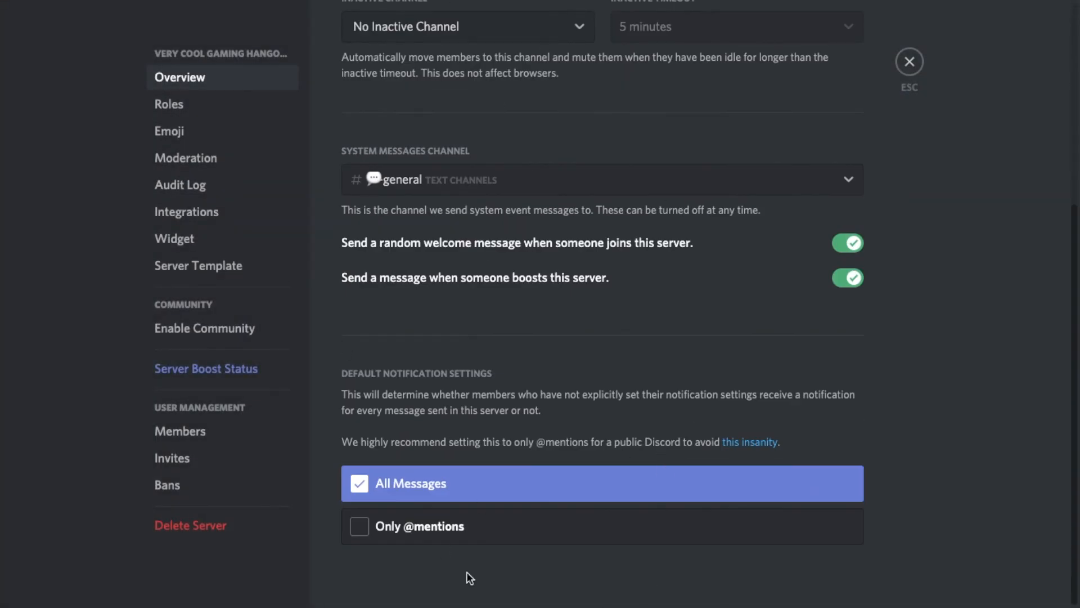
left_click(485, 538)
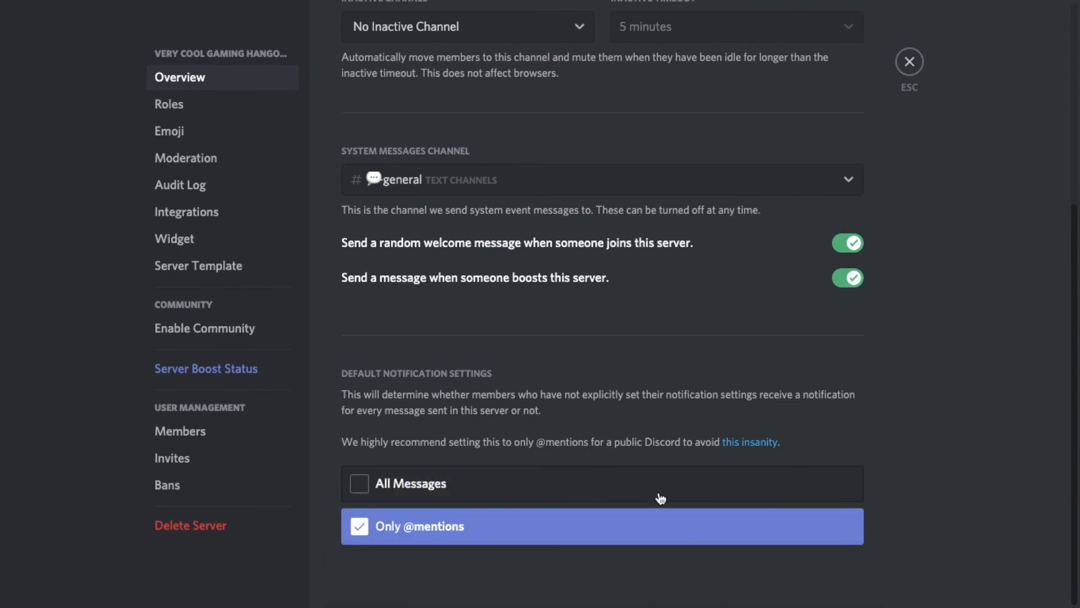